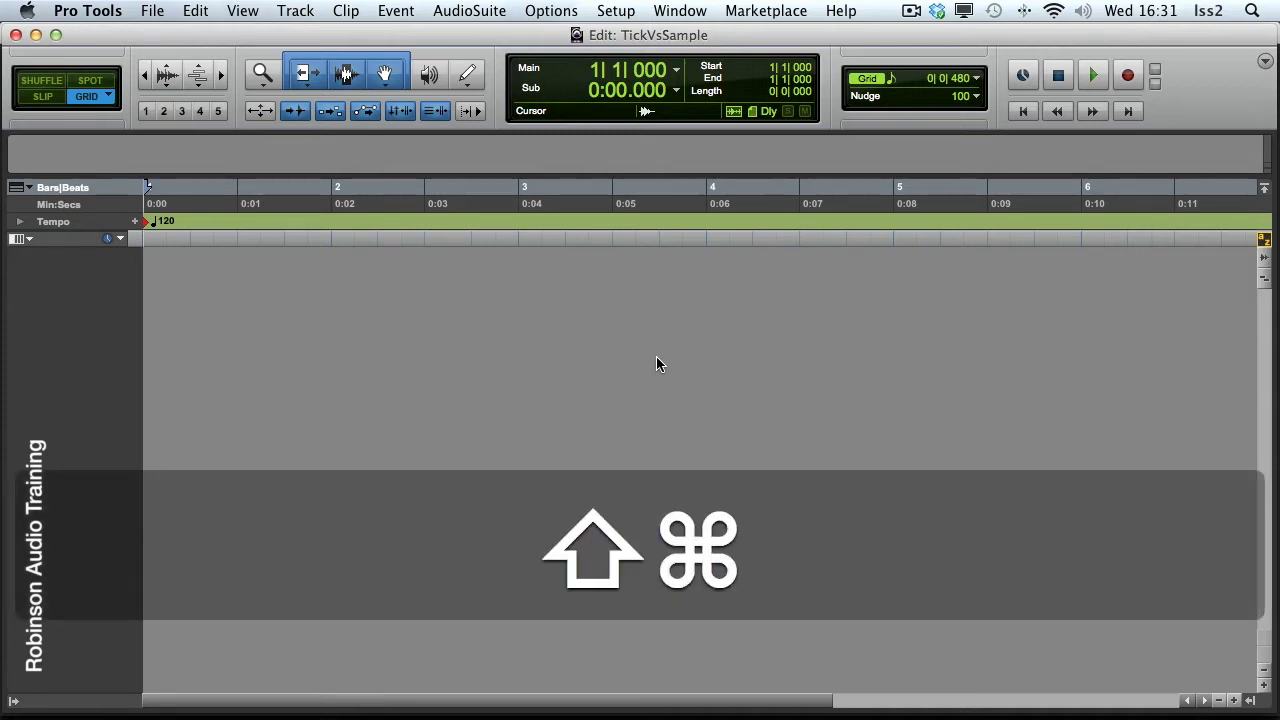
Create two new mono audio tracks, one with its timebase in Samples and the other in Ticks.
key("shift+super+n")
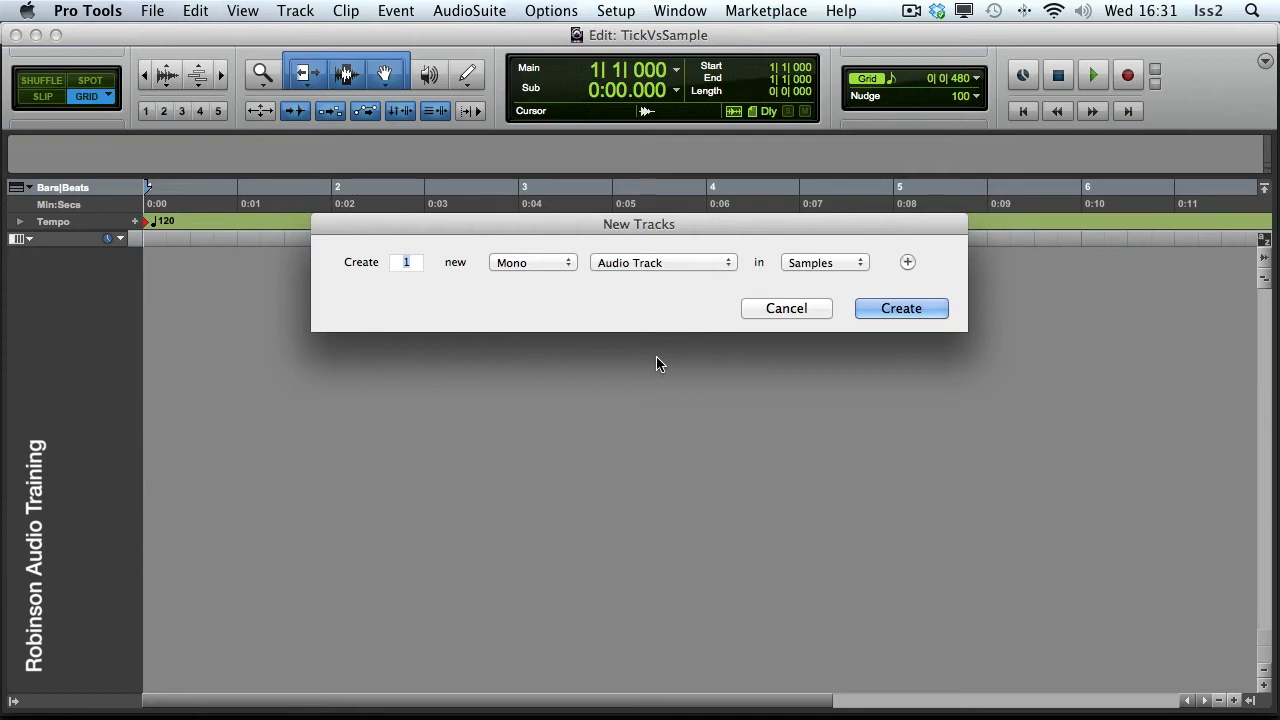
left_click(907, 262)
left_click(828, 292)
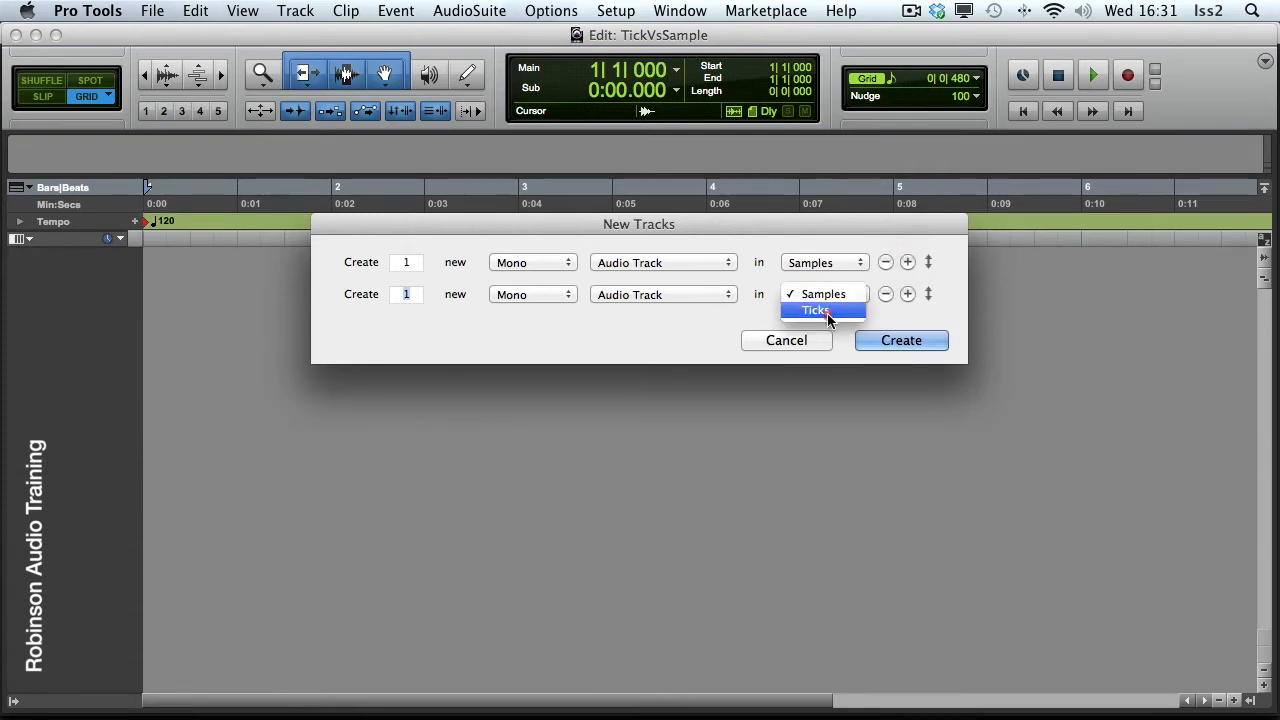
left_click(827, 313)
left_click(895, 342)
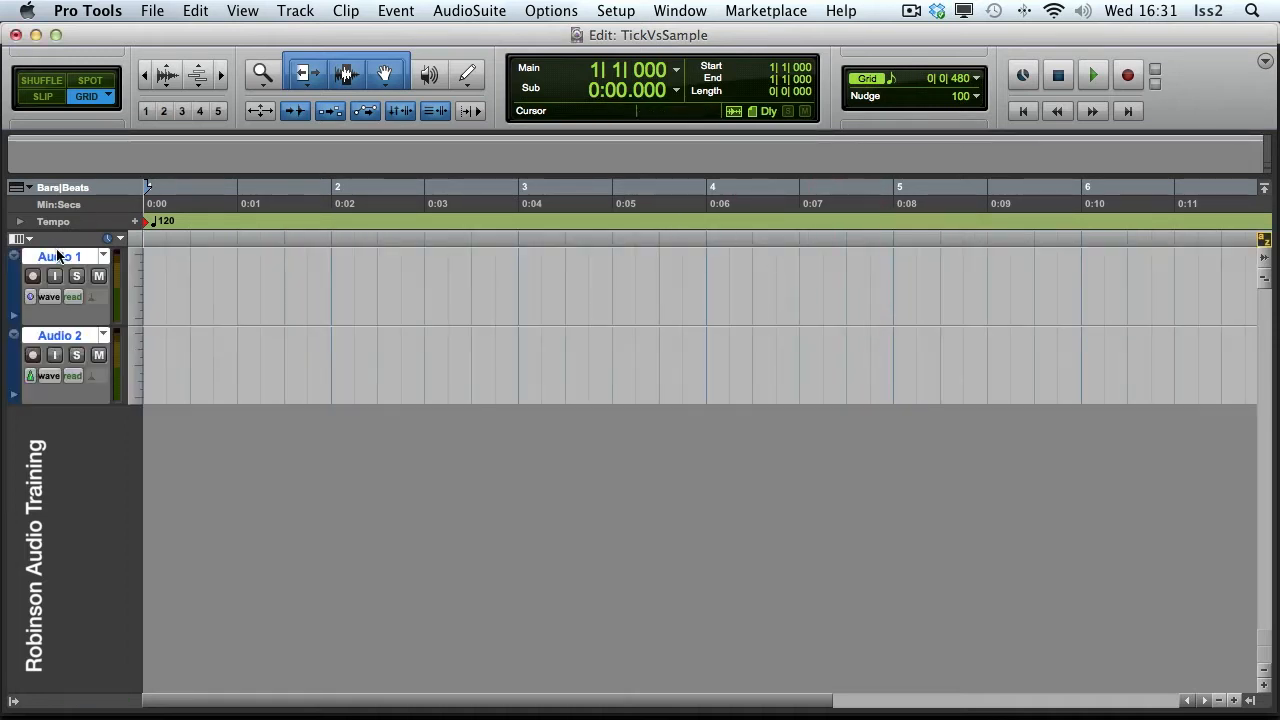
Rename the first track as SampleBased and the second track as TickBased.
double_click(58, 257)
type("SampleB")
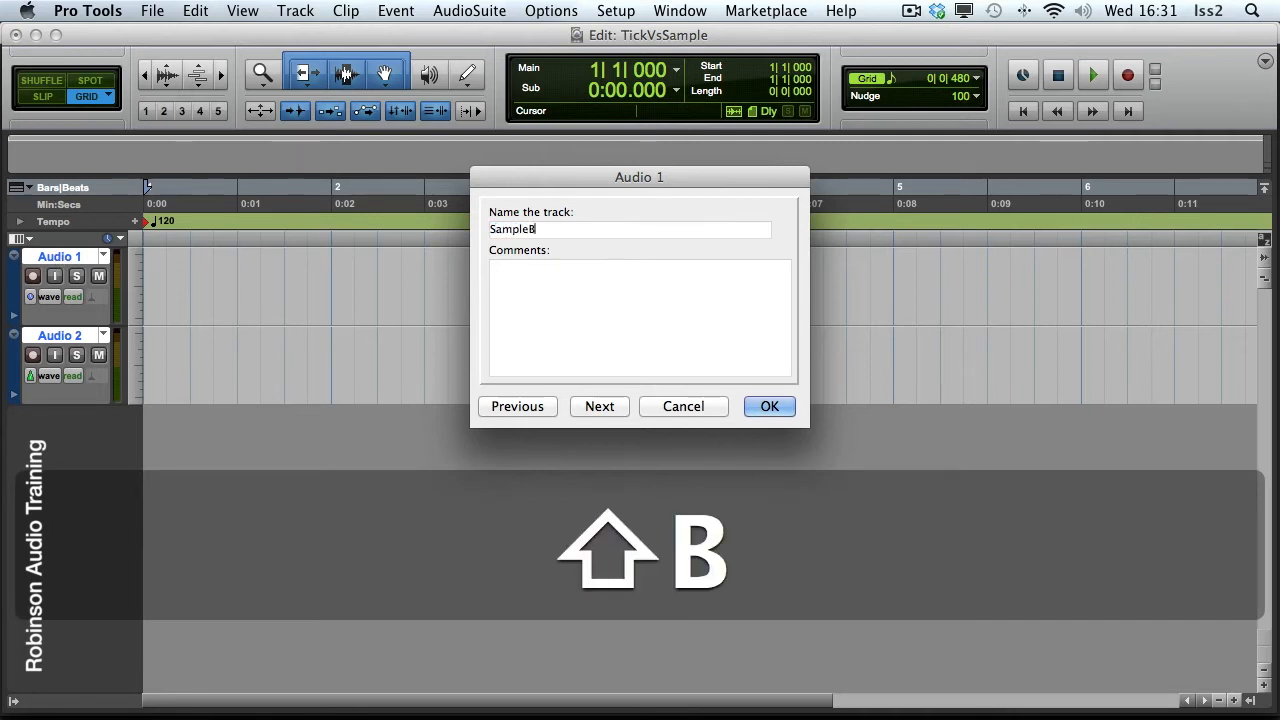
type("ased")
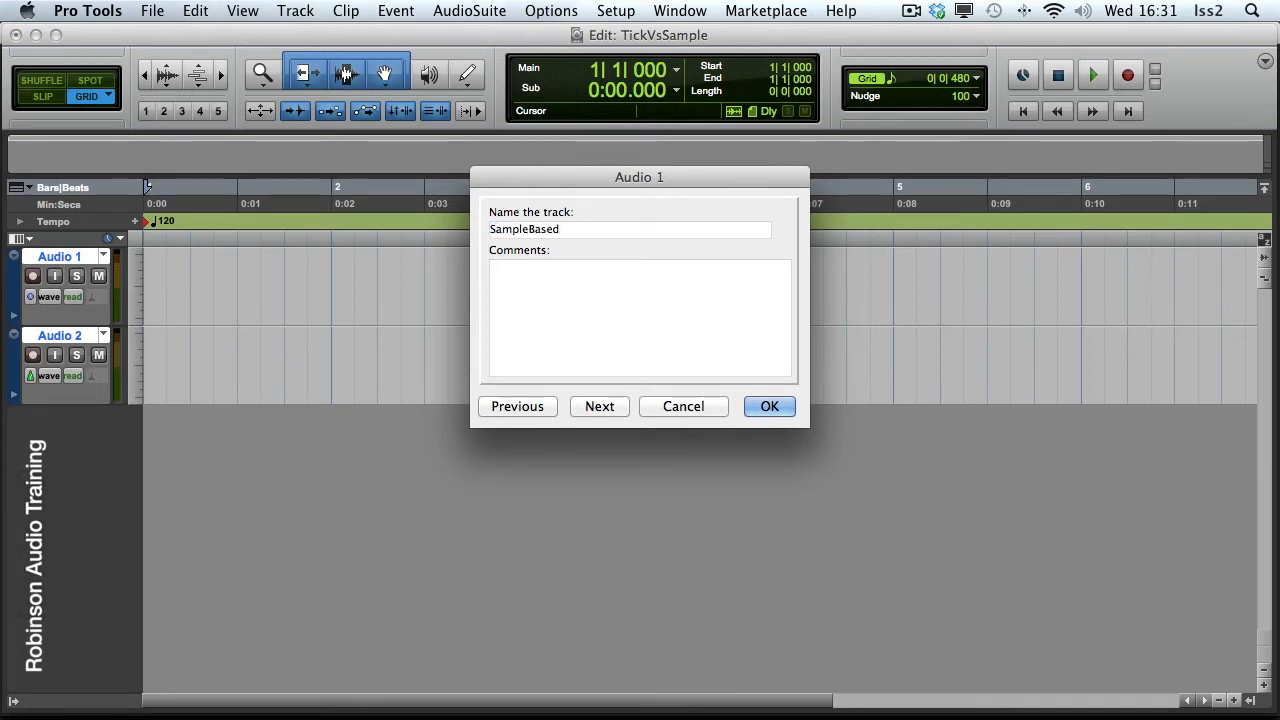
key("super+Right")
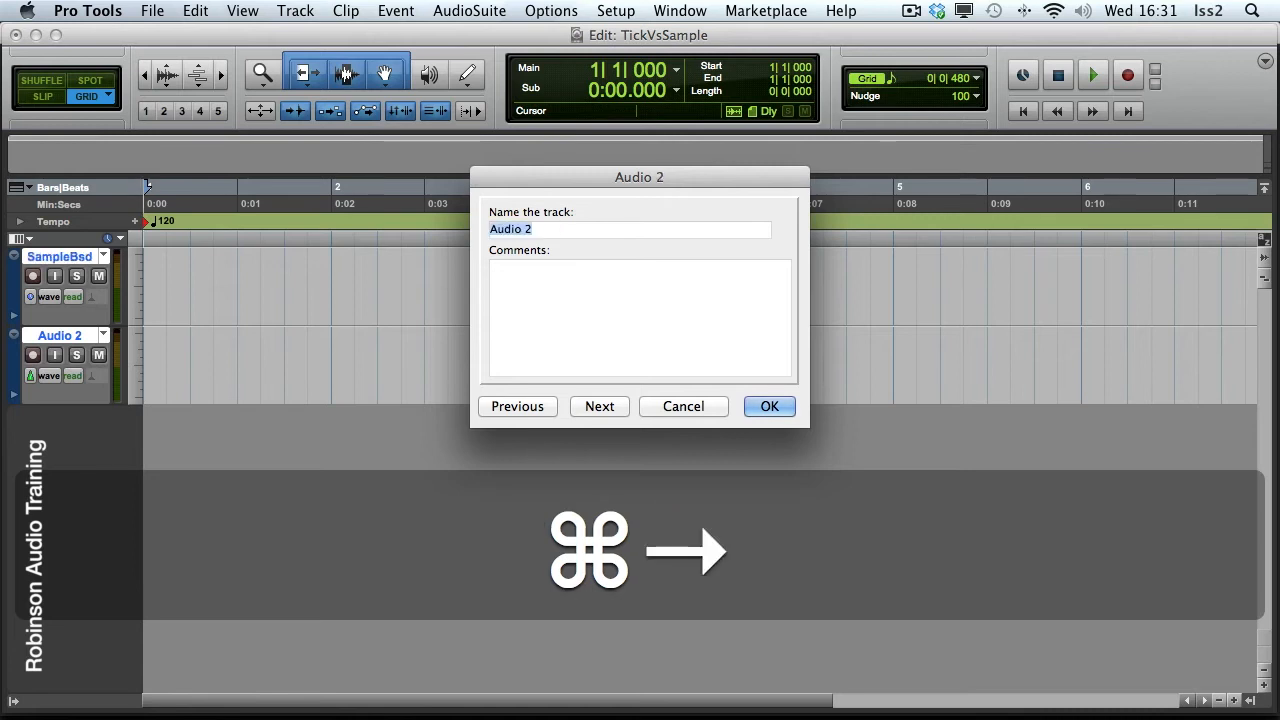
type("TickB")
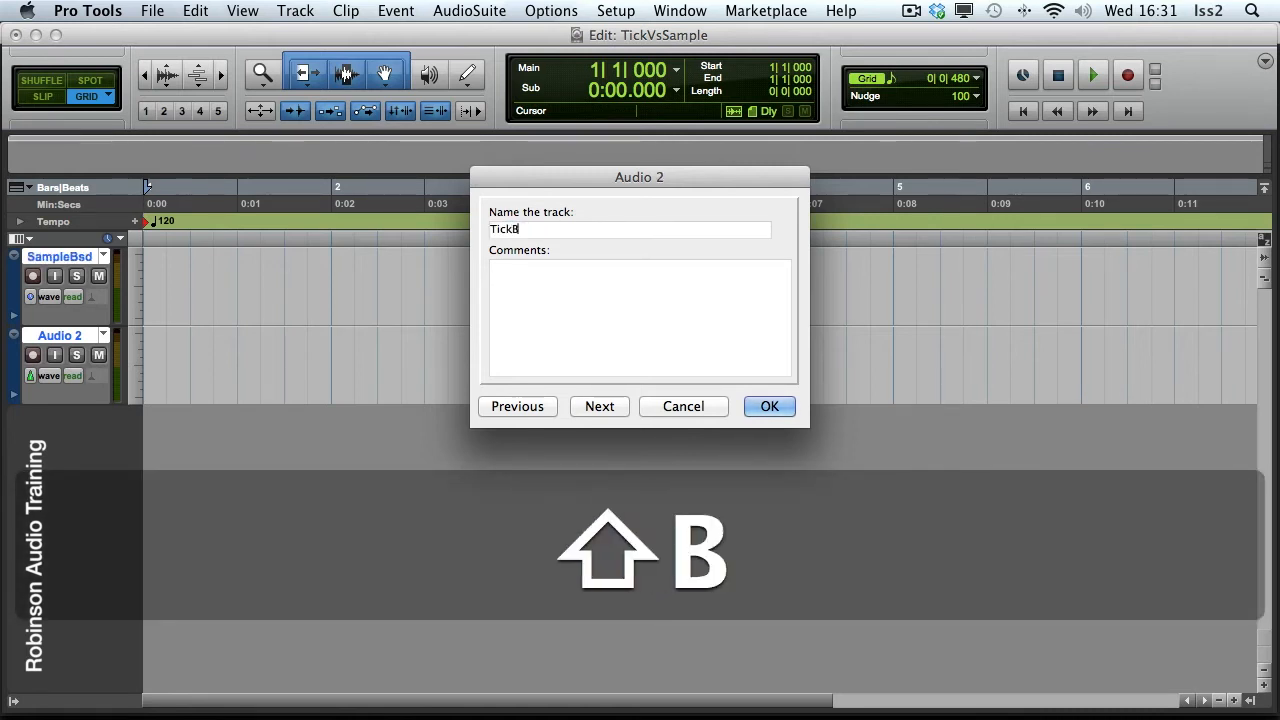
type("ased")
key("Return")
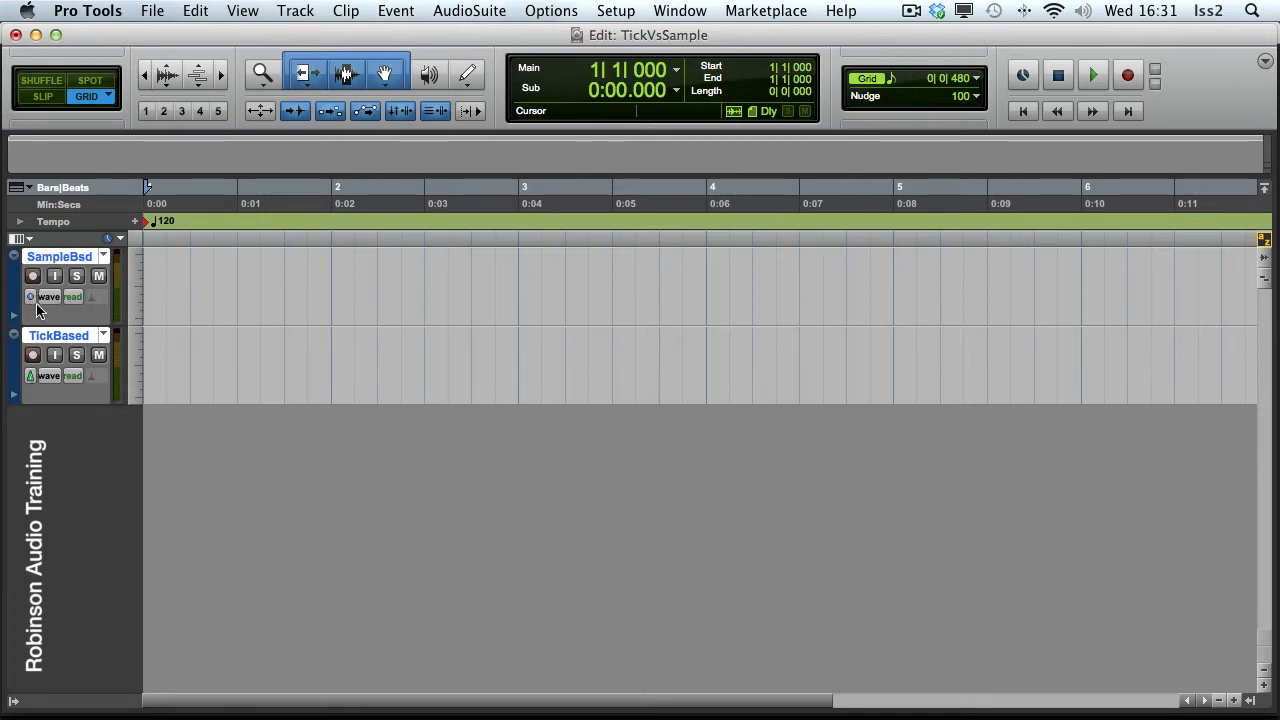
View the timebase options of the sample-based track without changing them.
left_click(31, 300)
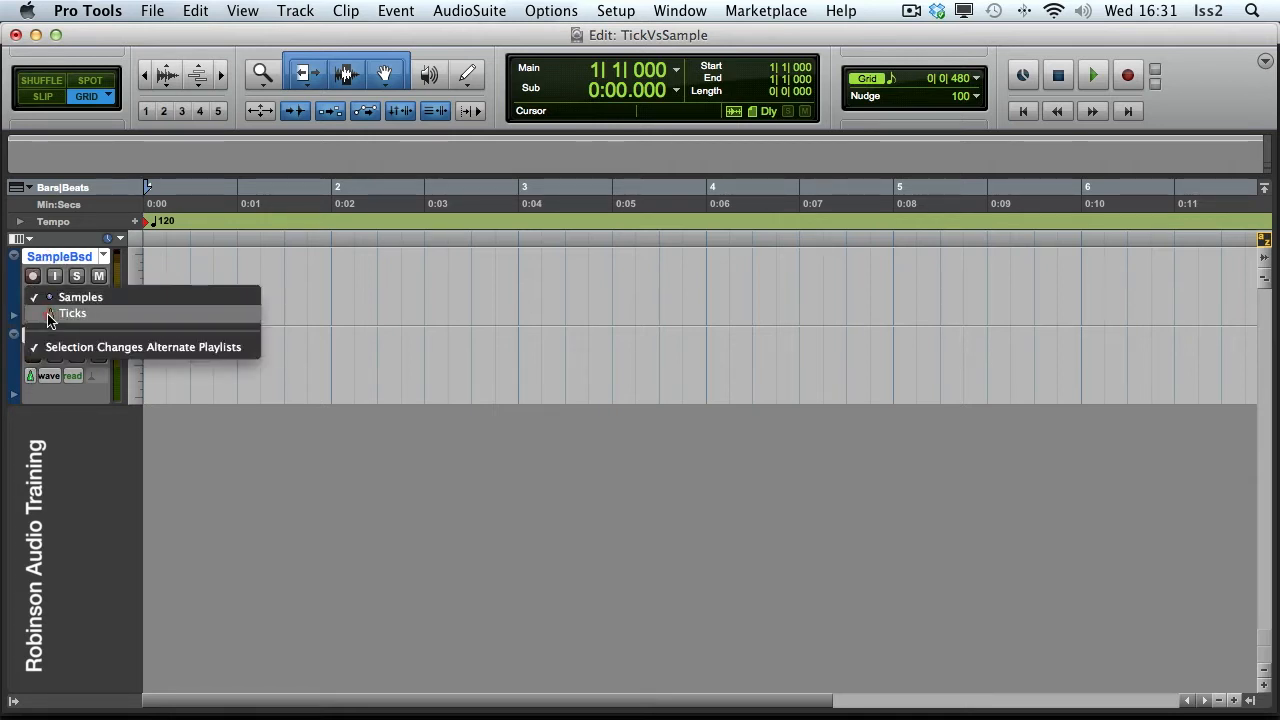
left_click(33, 303)
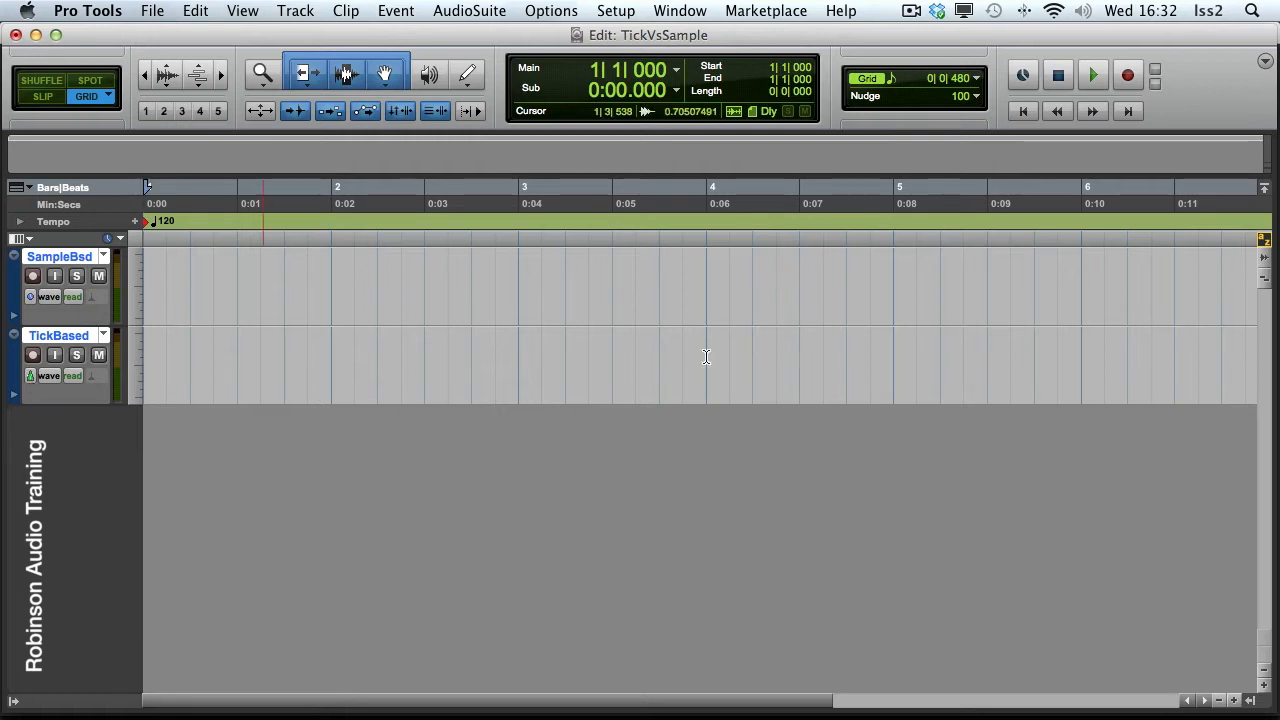
Place the SnareHit clip at bar 2 on both tracks, showing the clip list only while placing the clips.
left_click(1249, 704)
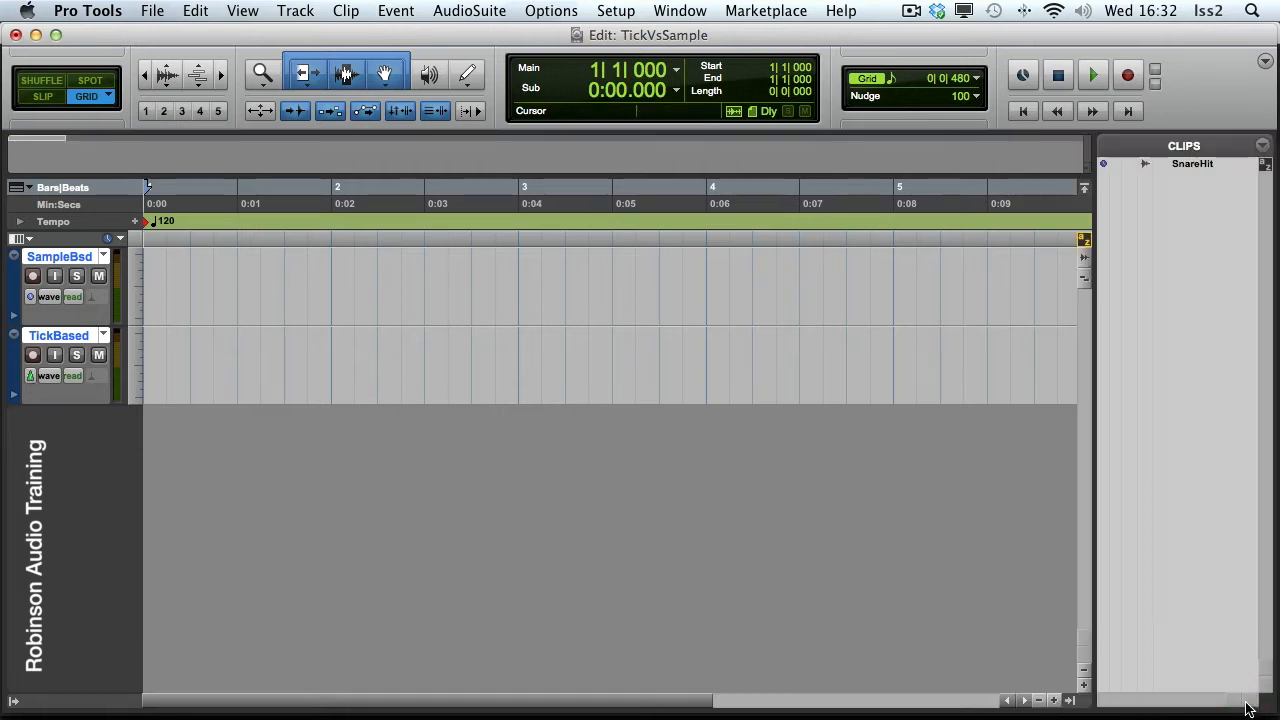
left_click_drag(1191, 163, 338, 281)
left_click_drag(1172, 164, 342, 372)
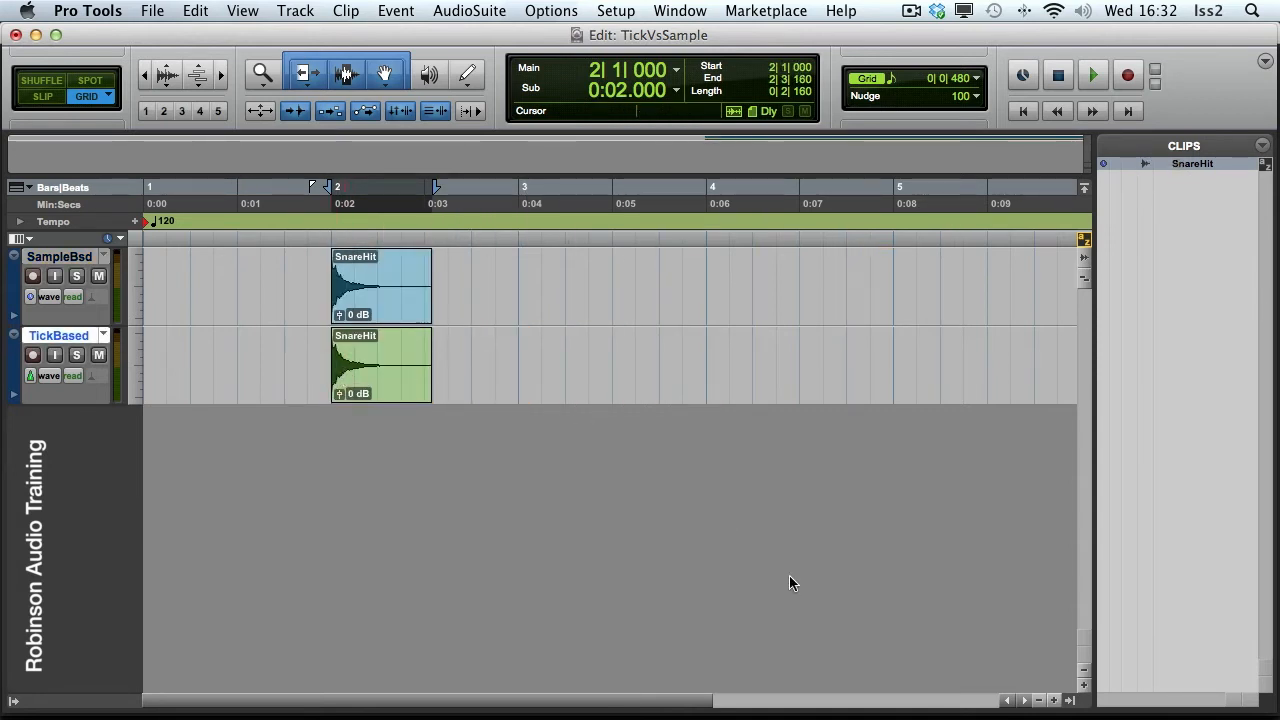
left_click(1069, 700)
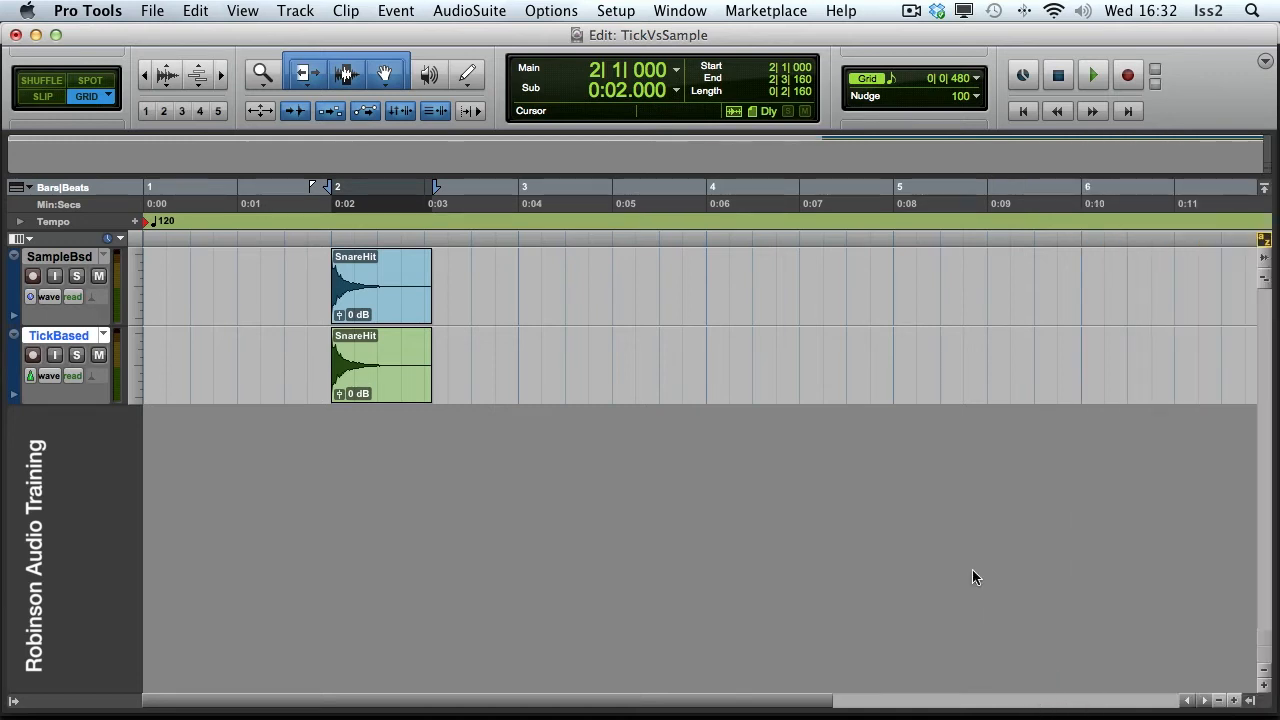
Show the floating Transport window and place the edit cursor at bar 2, where the two clips start.
key("super")
key("super+KP_1")
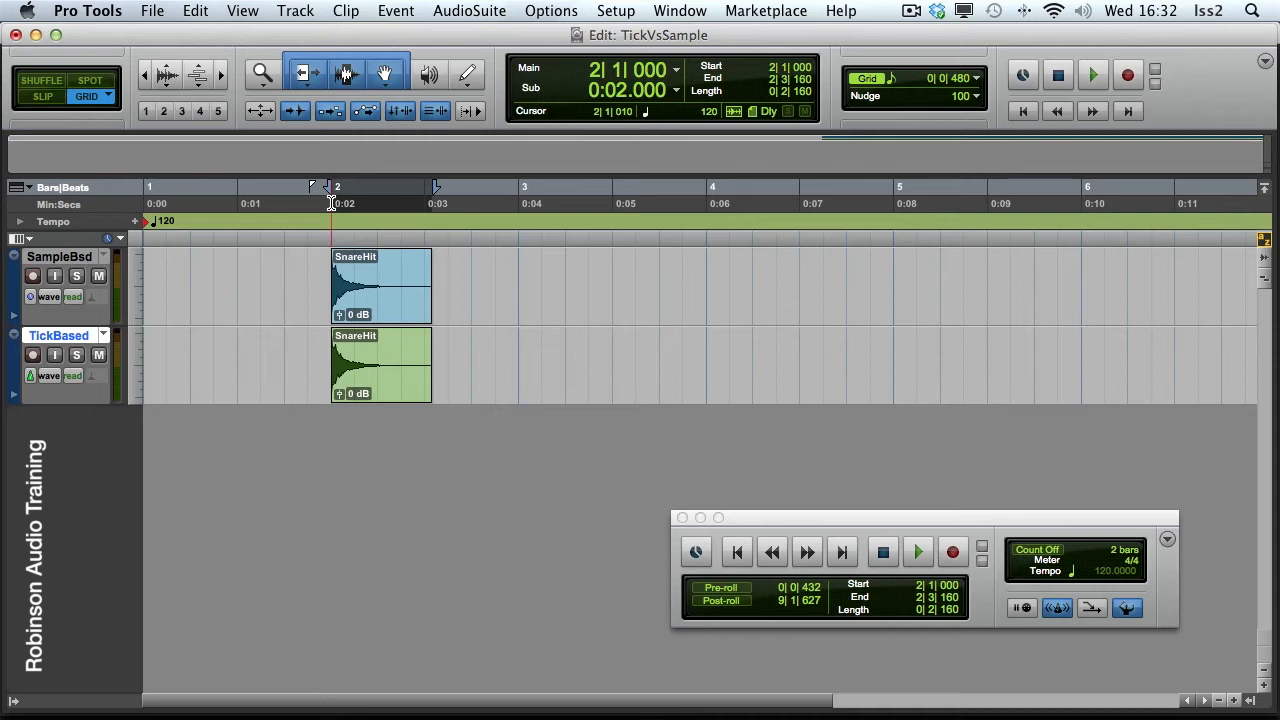
left_click(331, 203)
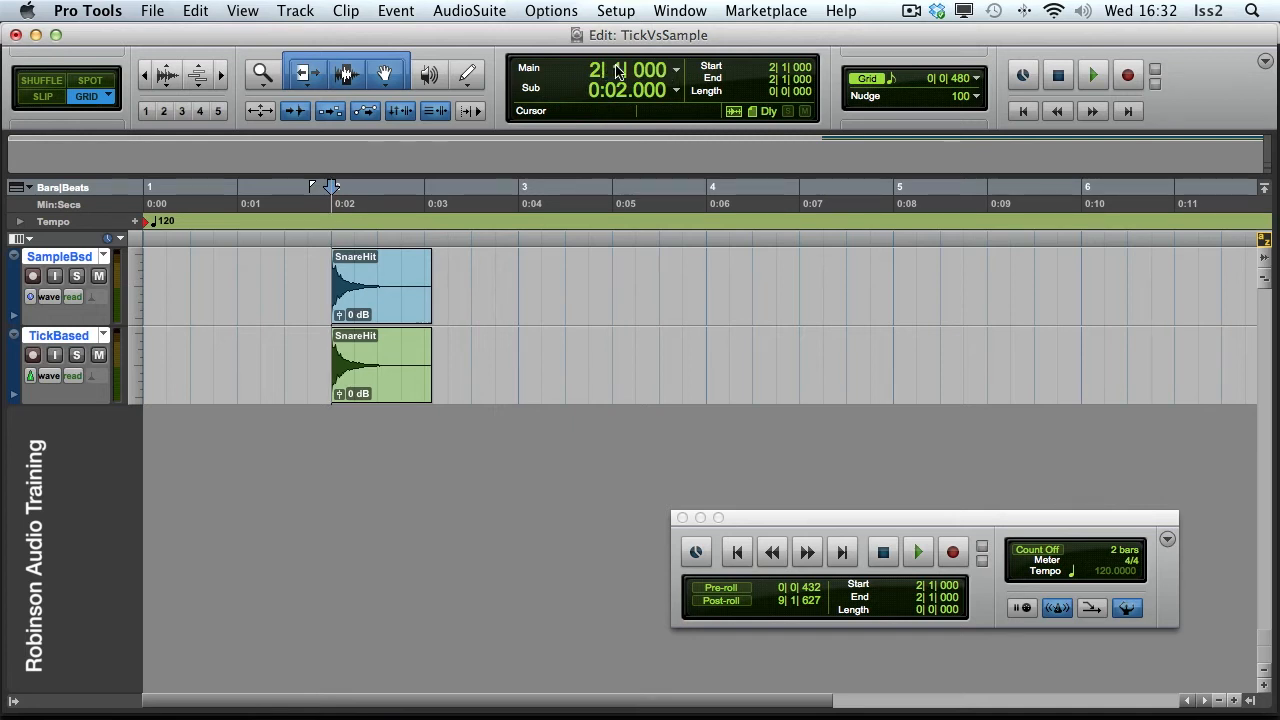
Check the time format options of the Main counter, leaving it on Bars|Beats.
left_click(677, 71)
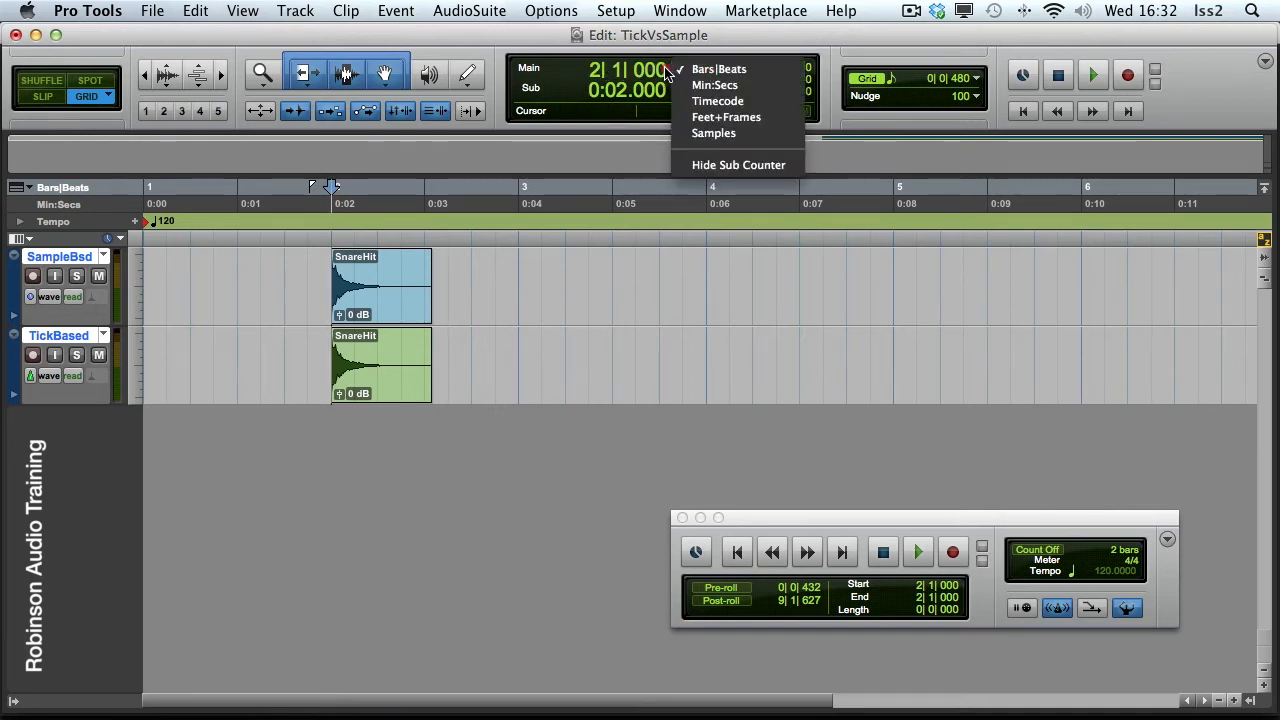
left_click(681, 71)
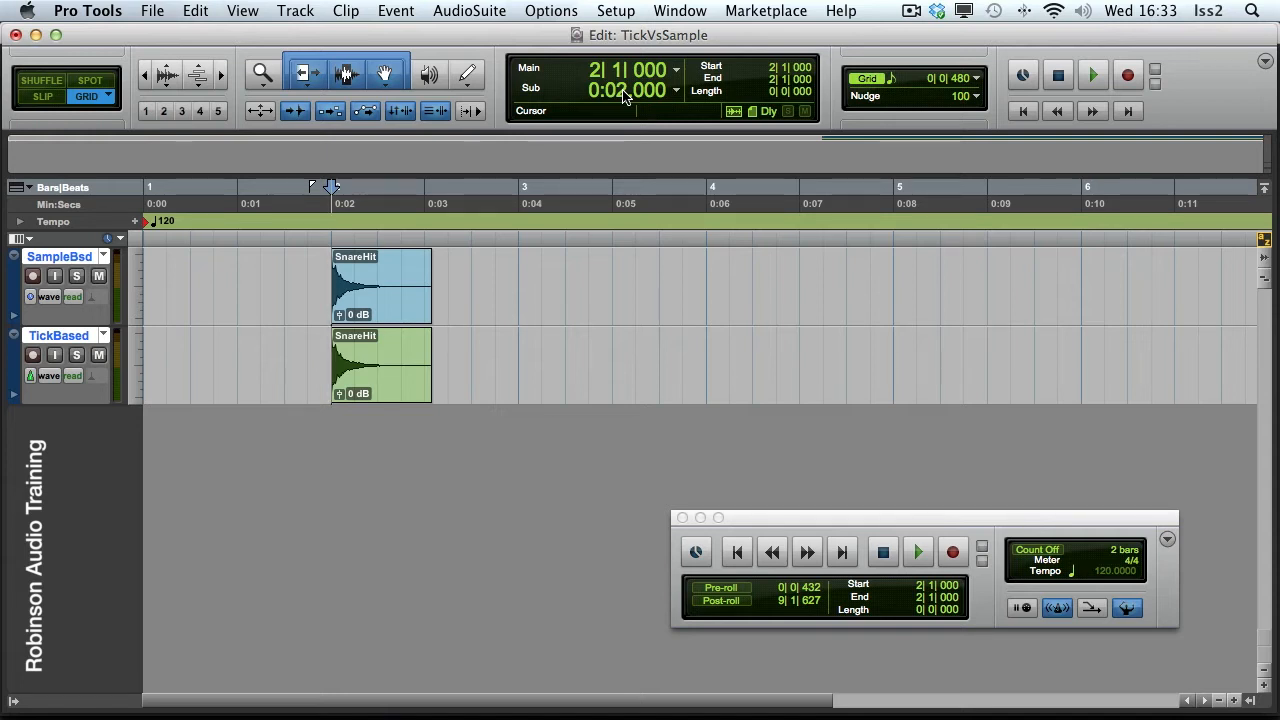
Switch the session to manual tempo at 60 BPM and place the cursor at the start of the sample-based clip.
left_click(1126, 610)
left_click(1105, 572)
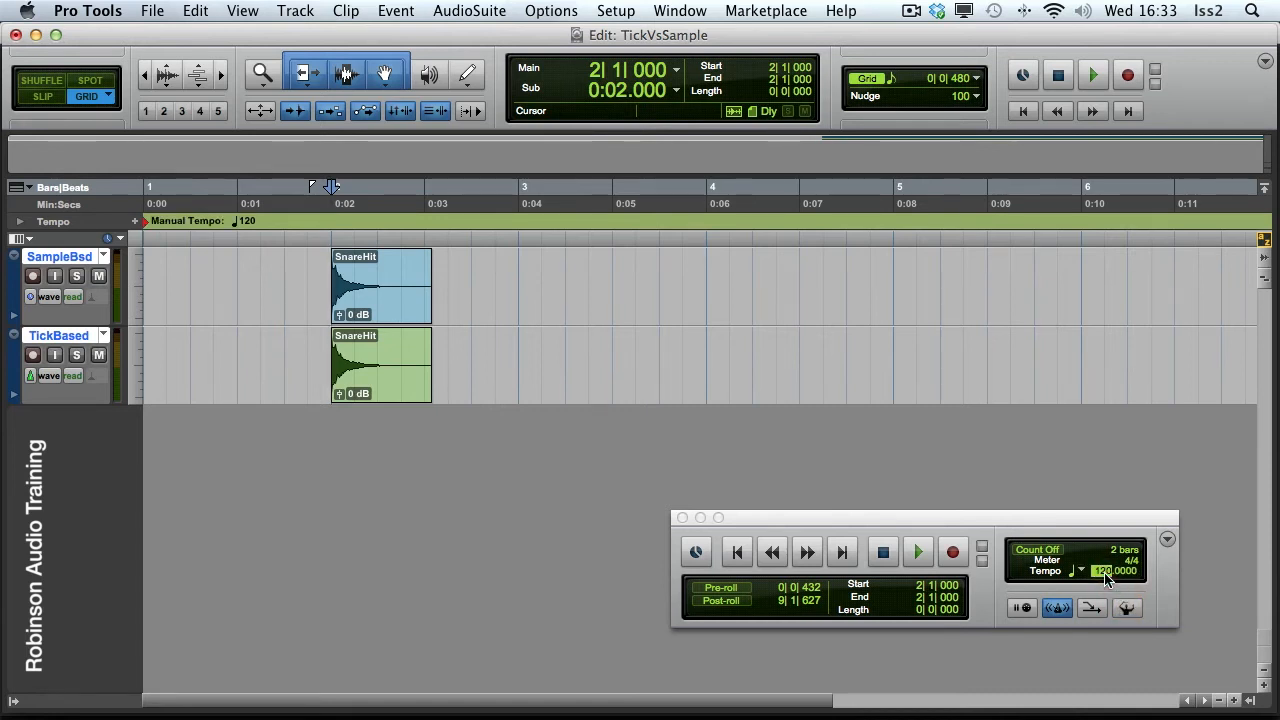
type("60")
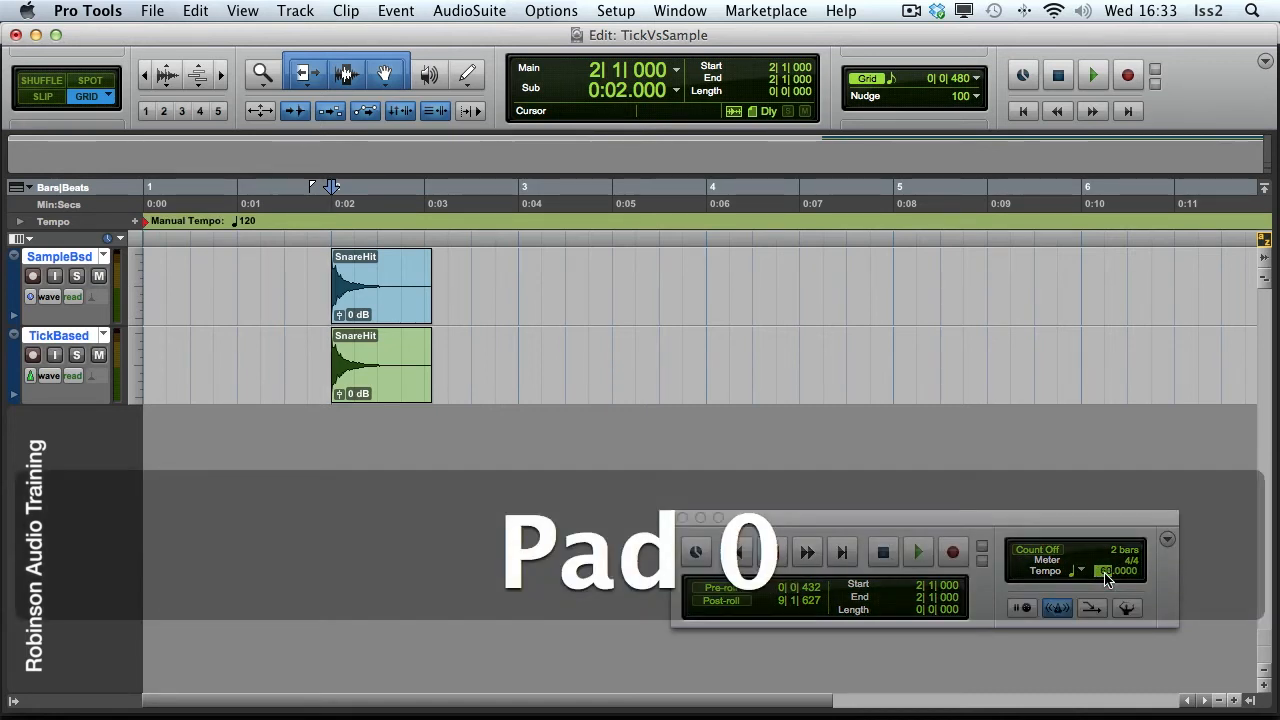
key("Return")
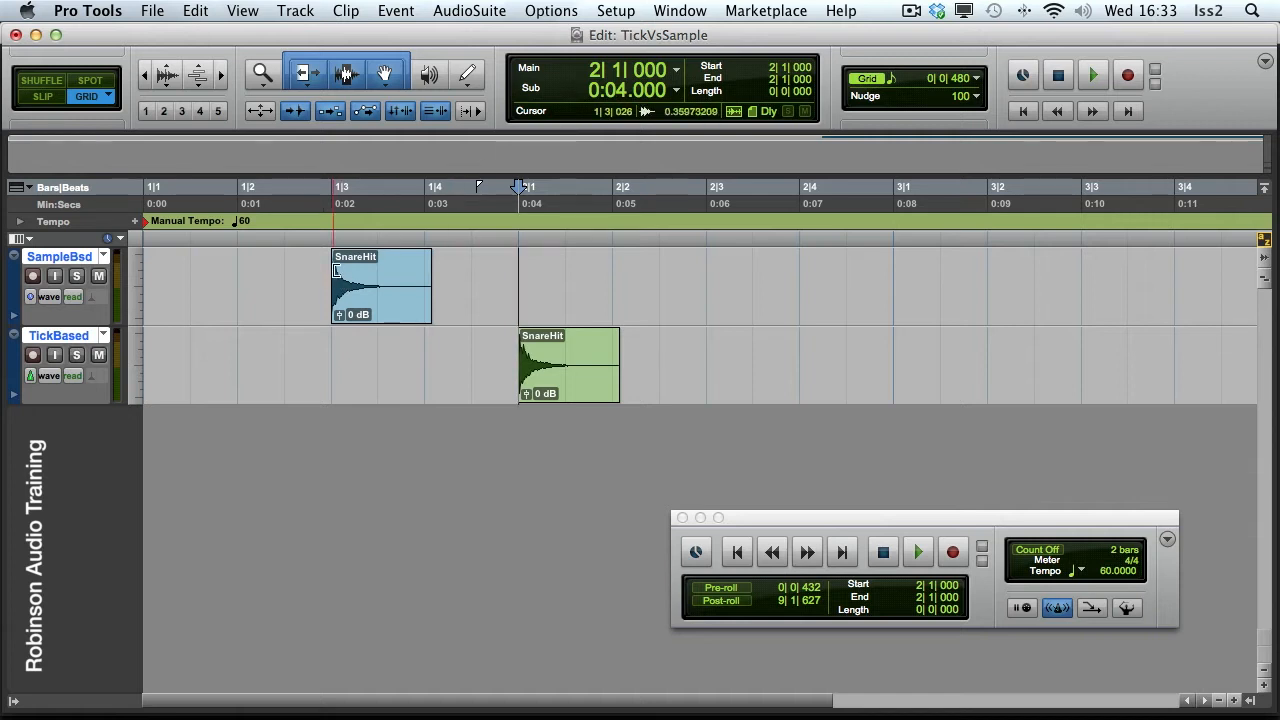
left_click(331, 231)
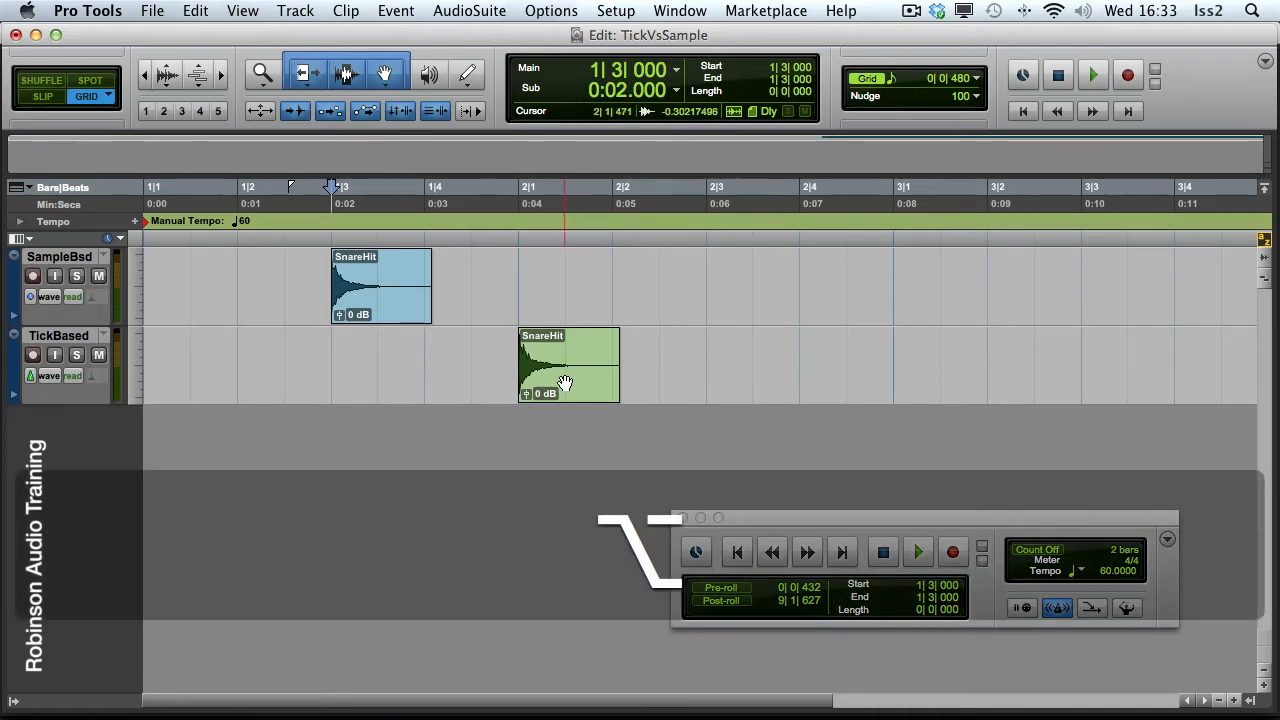
Copy the tick-based SnareHit clip along its own track to 2|3 and 3|1.
left_click(565, 383)
left_click_drag(565, 383, 943, 370)
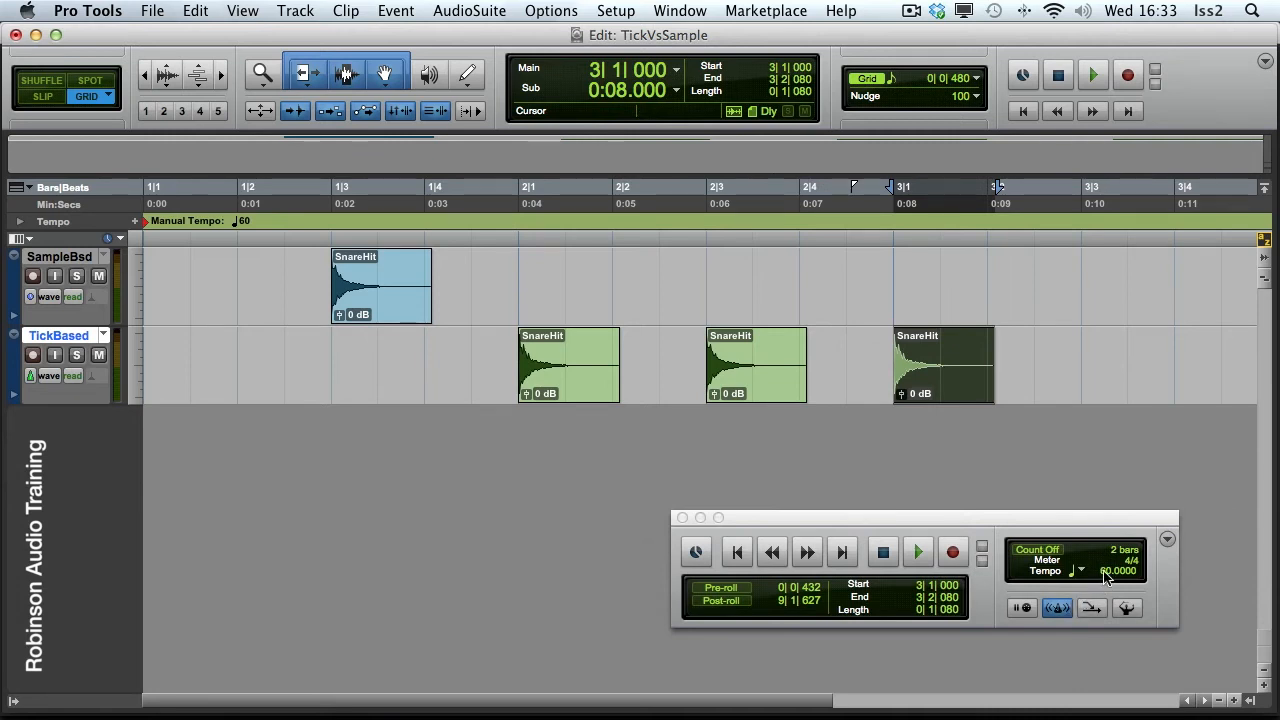
Play the session from the beginning through the last snare hit and stop playback.
key("Return")
key("space")
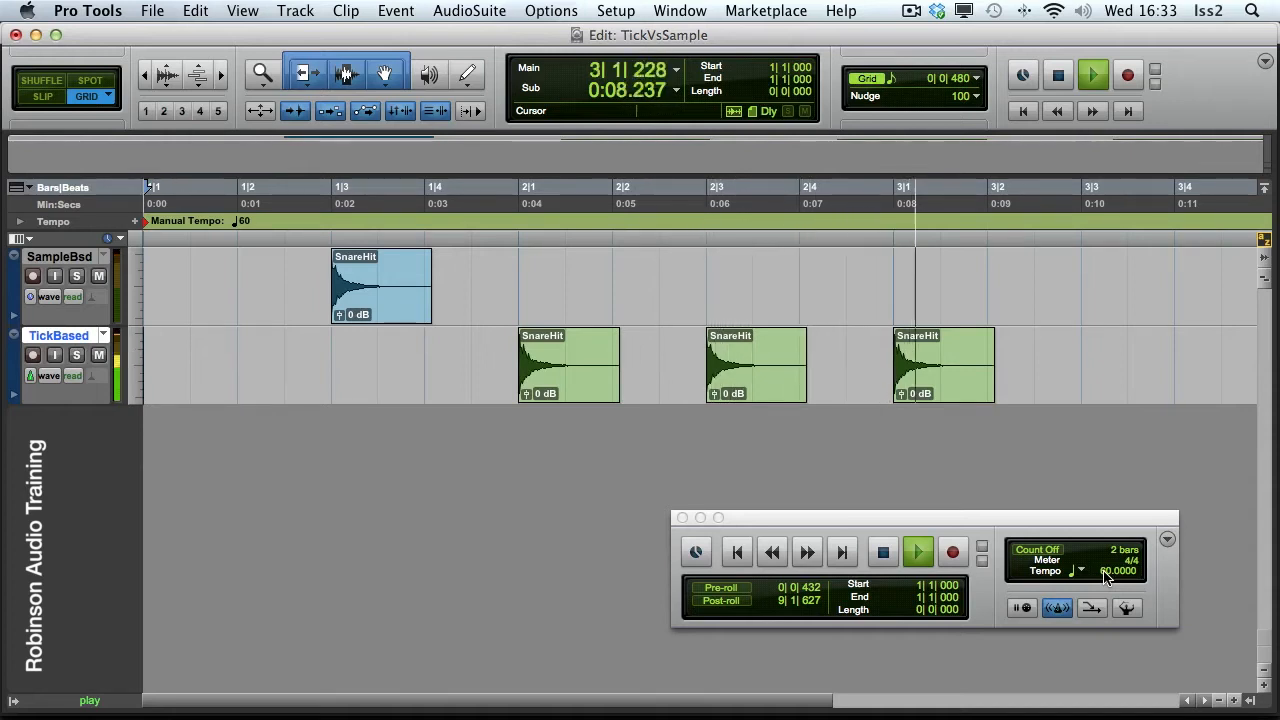
key("space")
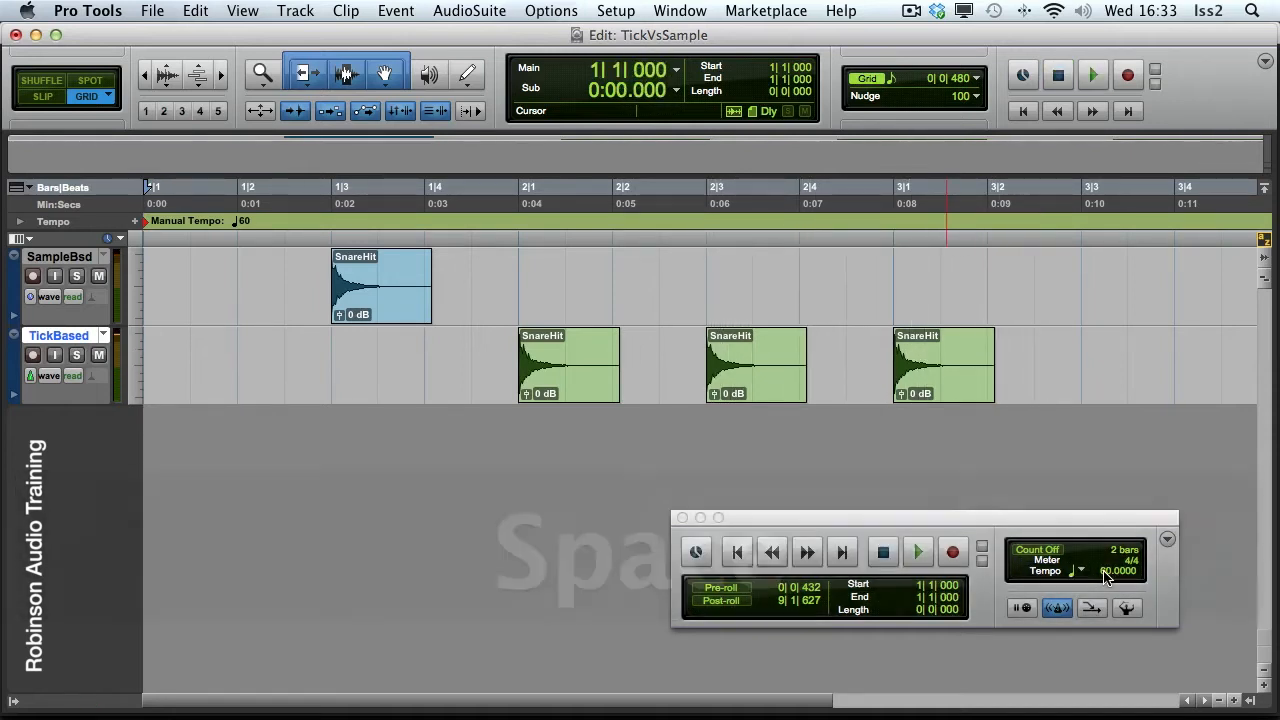
Set the manual tempo to 120 BPM and play the session from the beginning past the last snare hit.
left_click(1105, 572)
type("120")
key("Return")
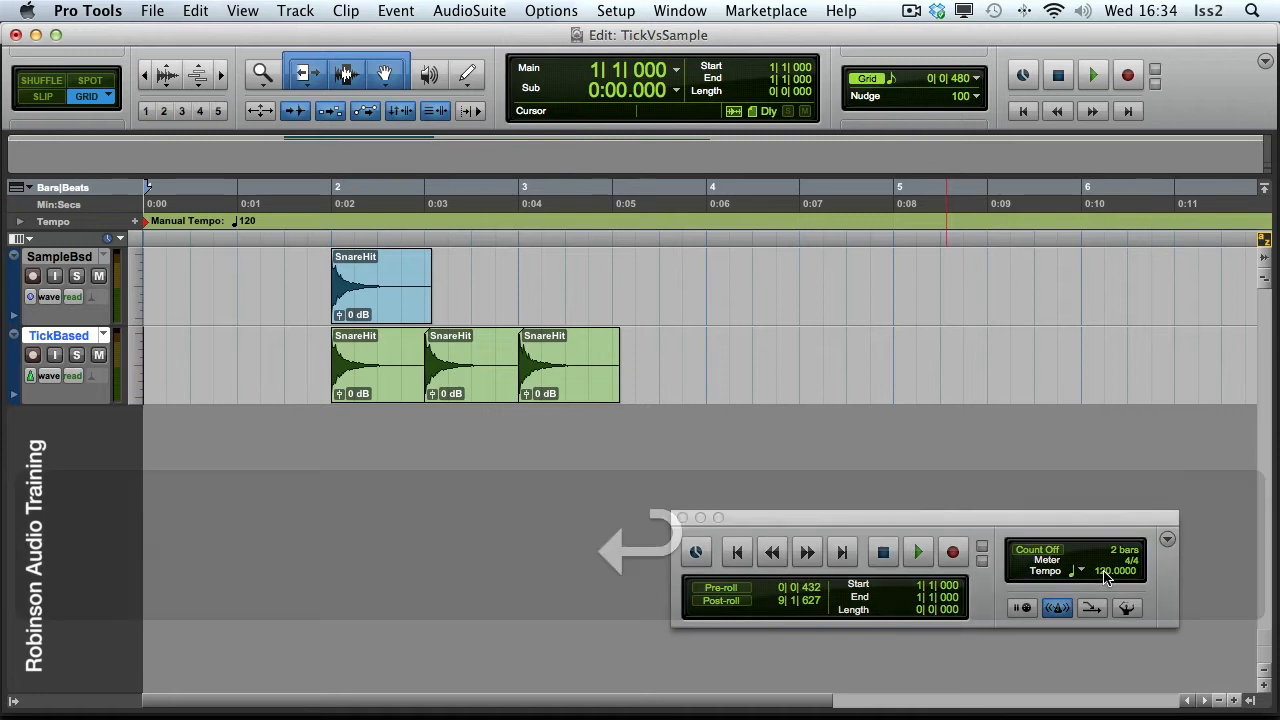
key("space")
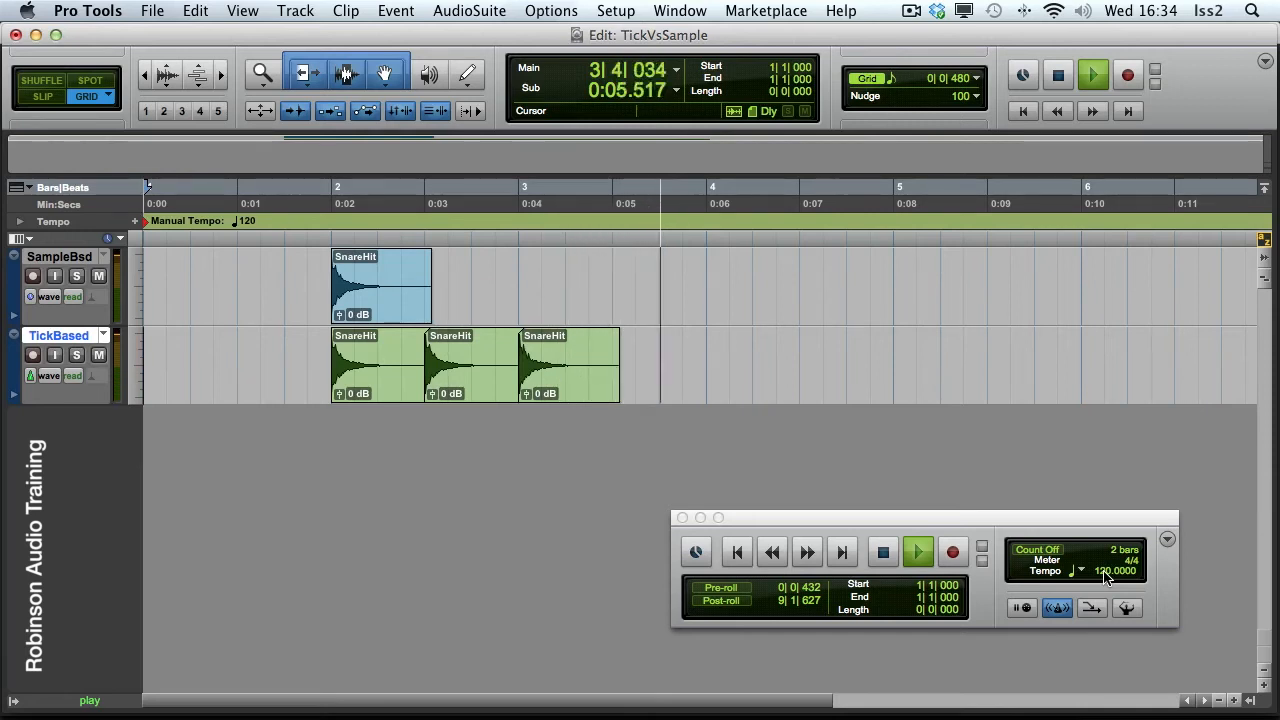
key("space")
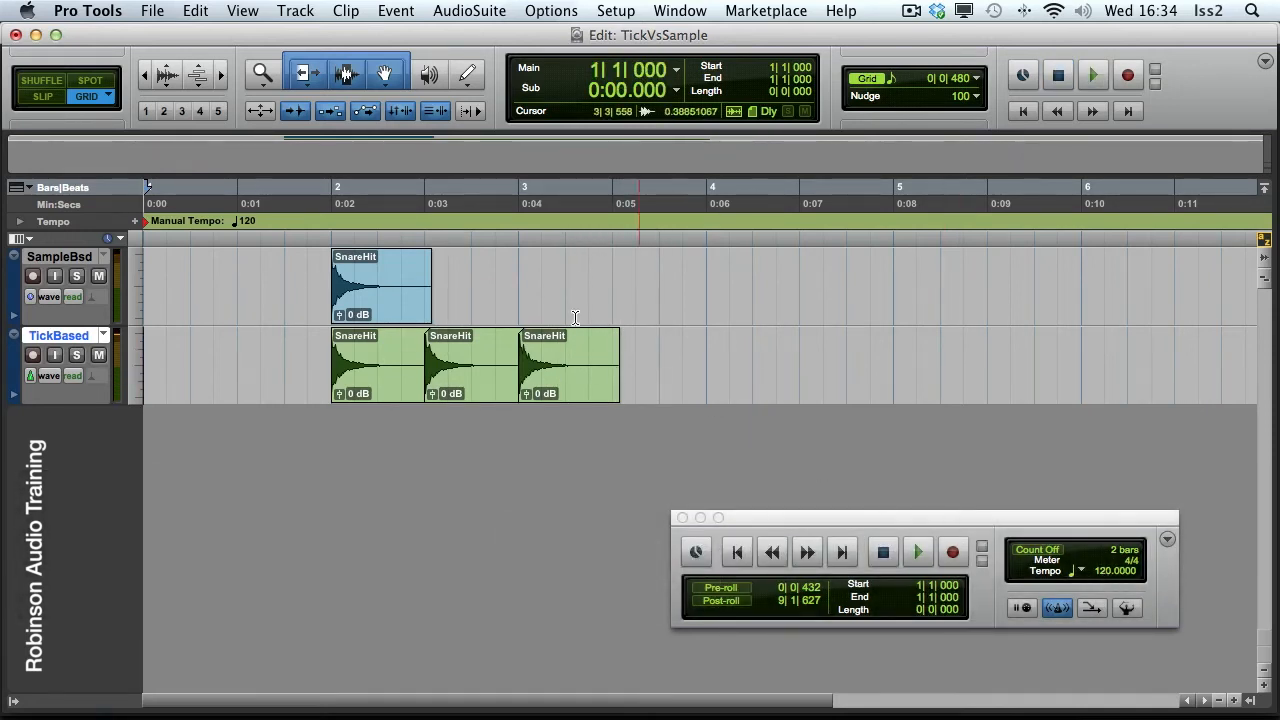
Place the cursor at the start of the clips at bar 2 and set the manual tempo to 60 BPM.
left_click(331, 252)
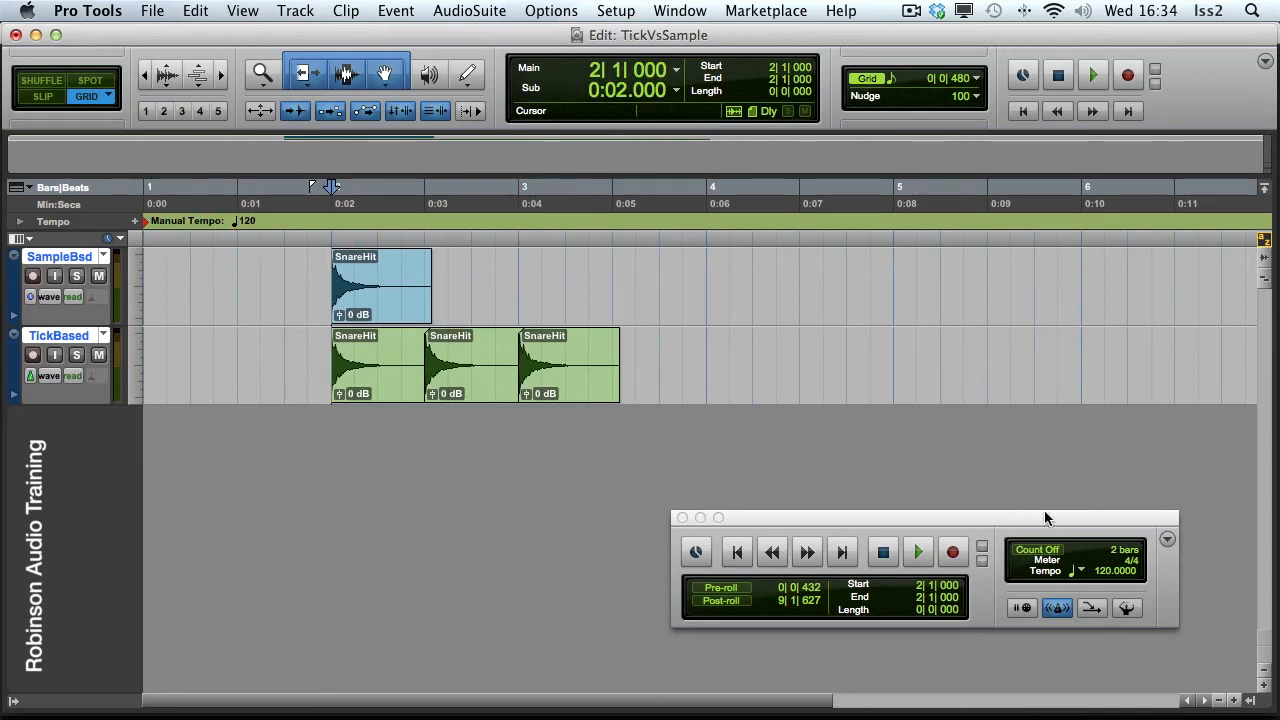
left_click(1102, 571)
type("0")
key("Return")
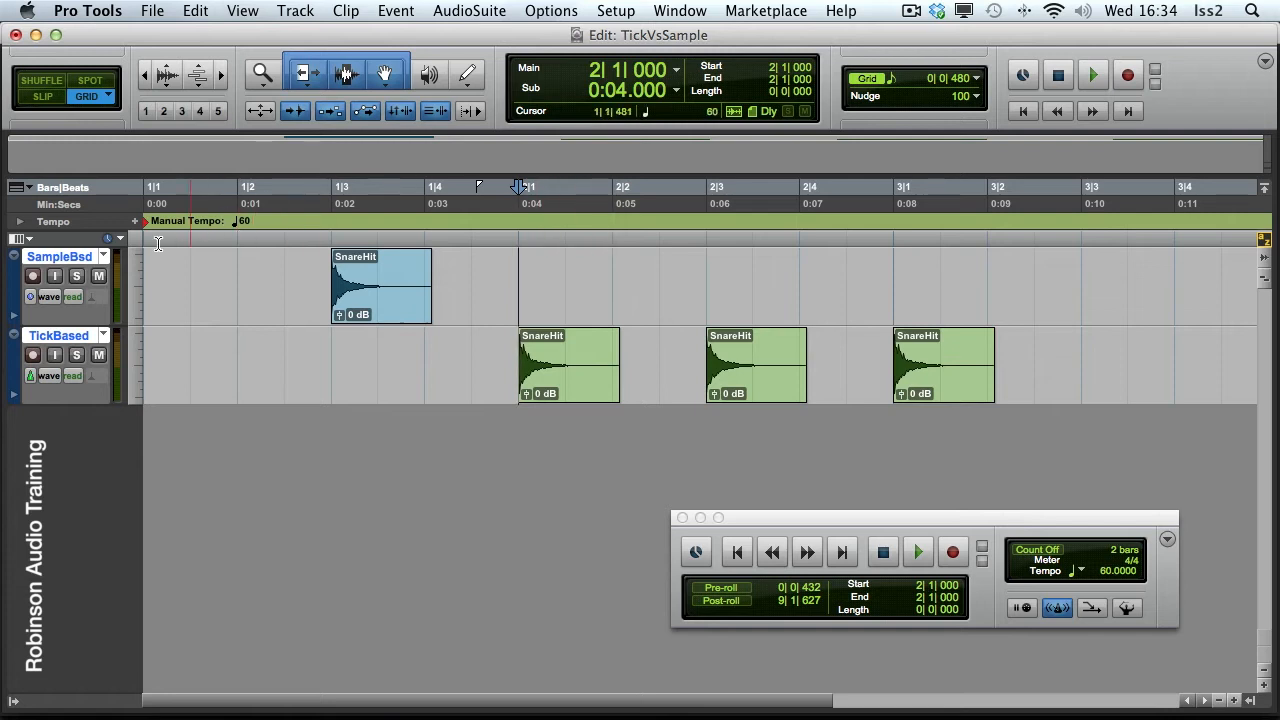
Switch the Edit window timeline to Linear Tick Display and set the manual tempo to 120 BPM.
left_click(112, 238)
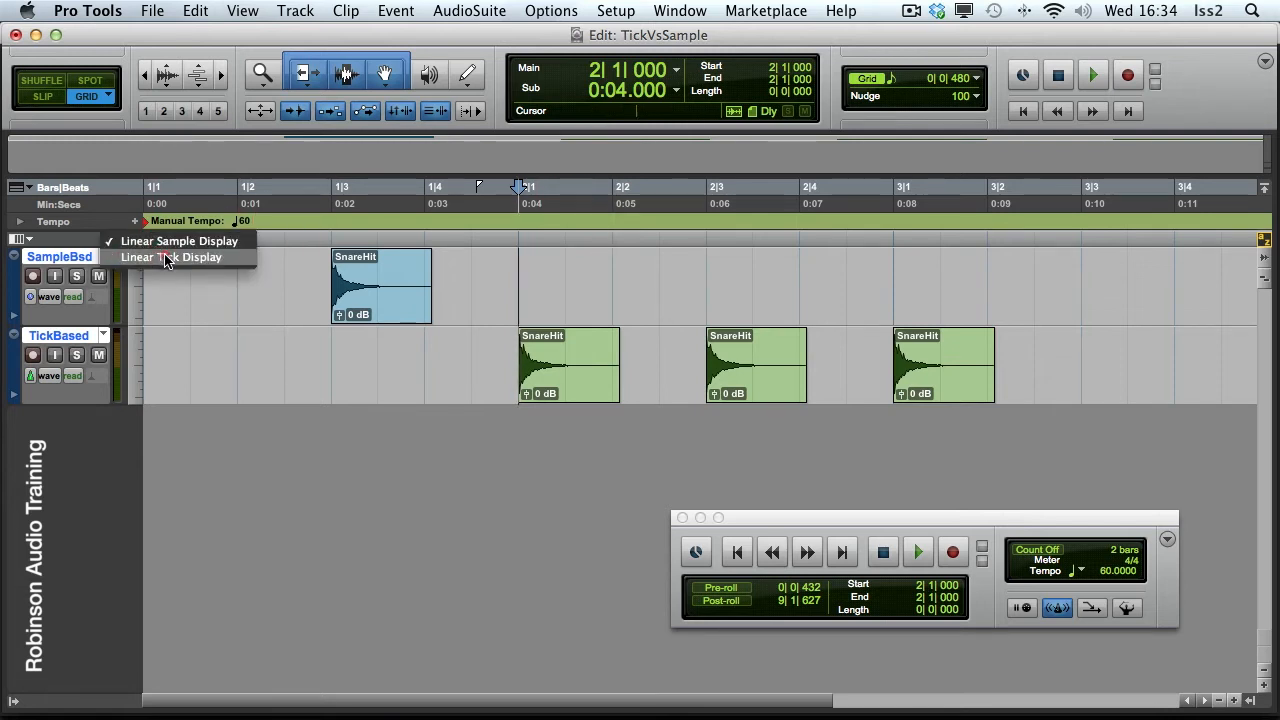
left_click(170, 257)
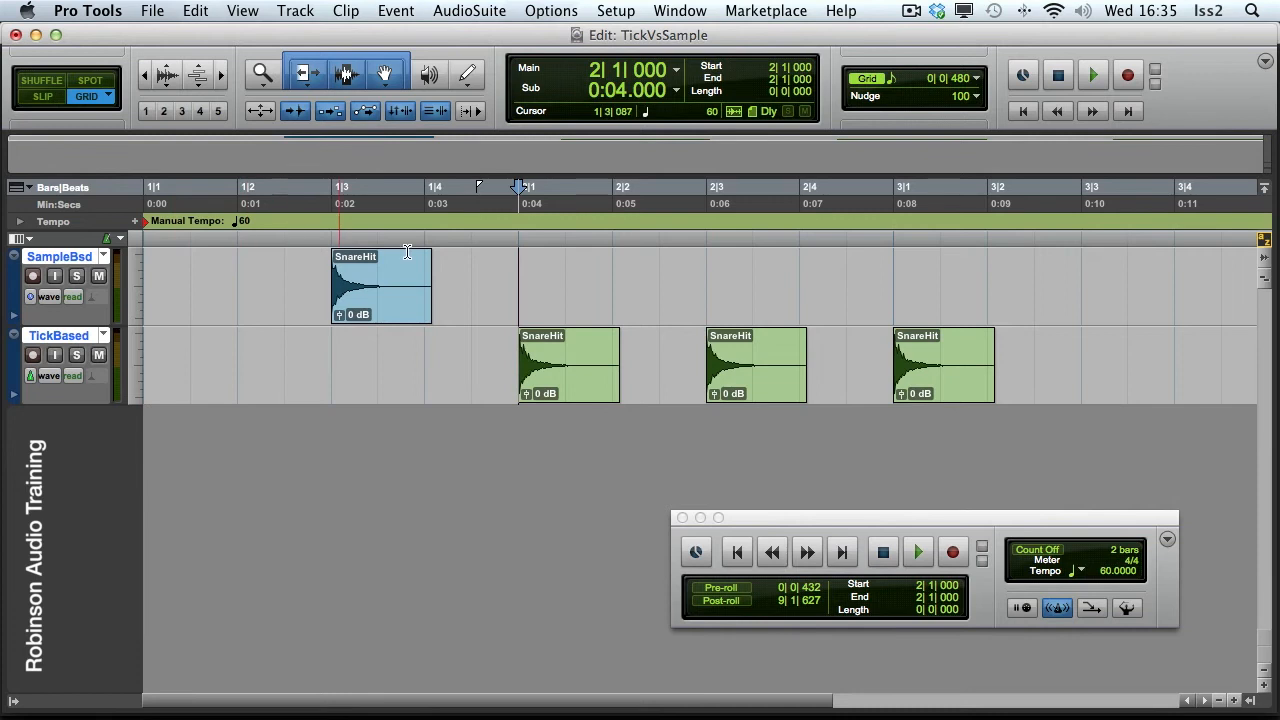
left_click(1107, 572)
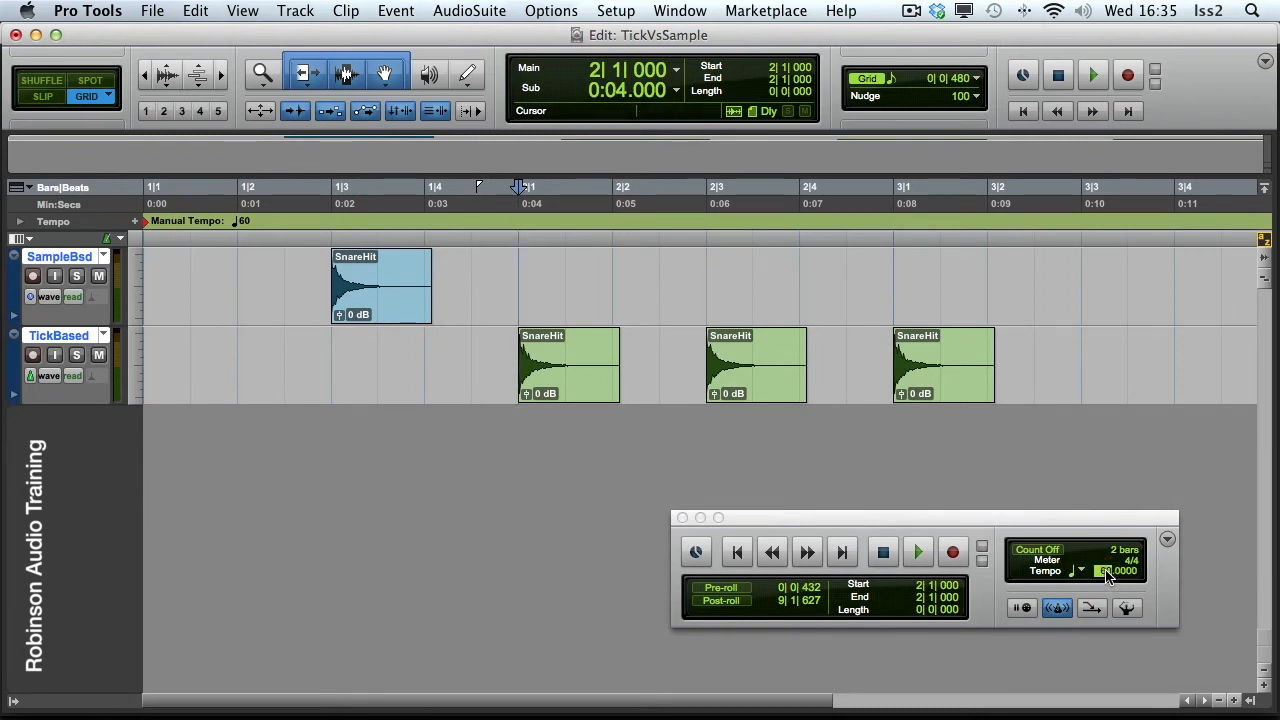
type("20")
key("Return")
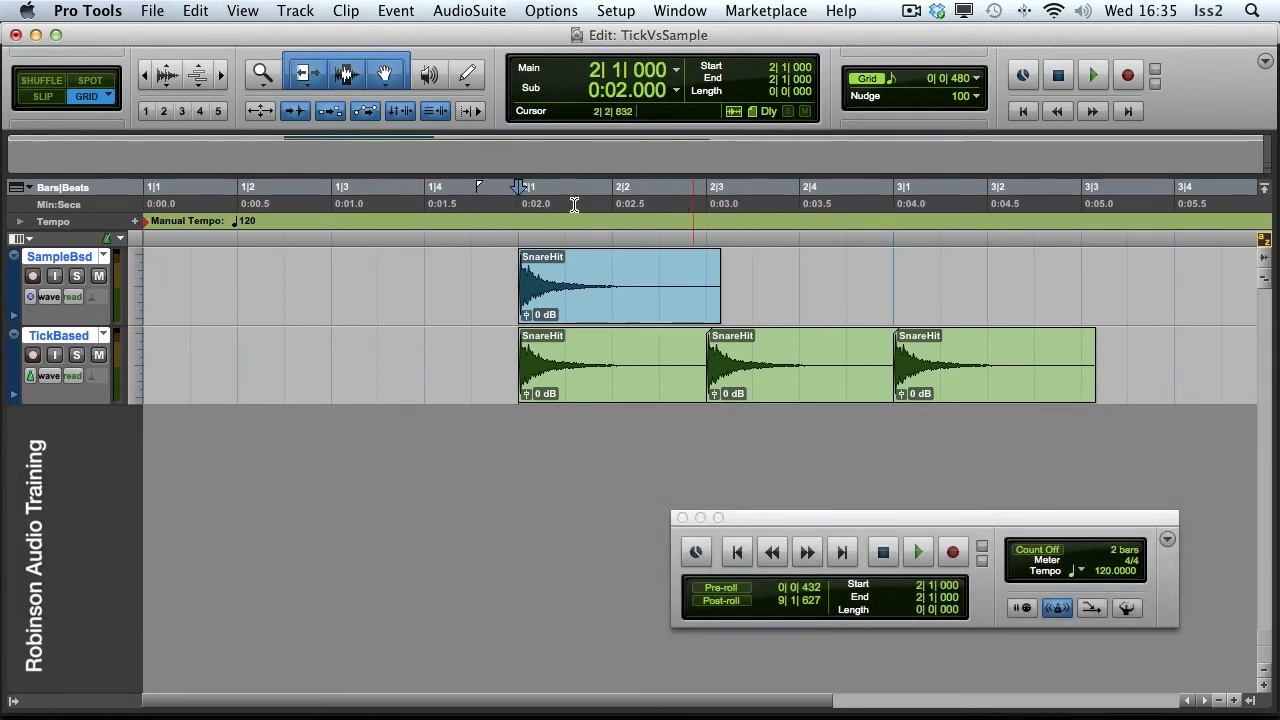
Switch the Edit window timeline back to Linear Sample Display.
left_click(119, 241)
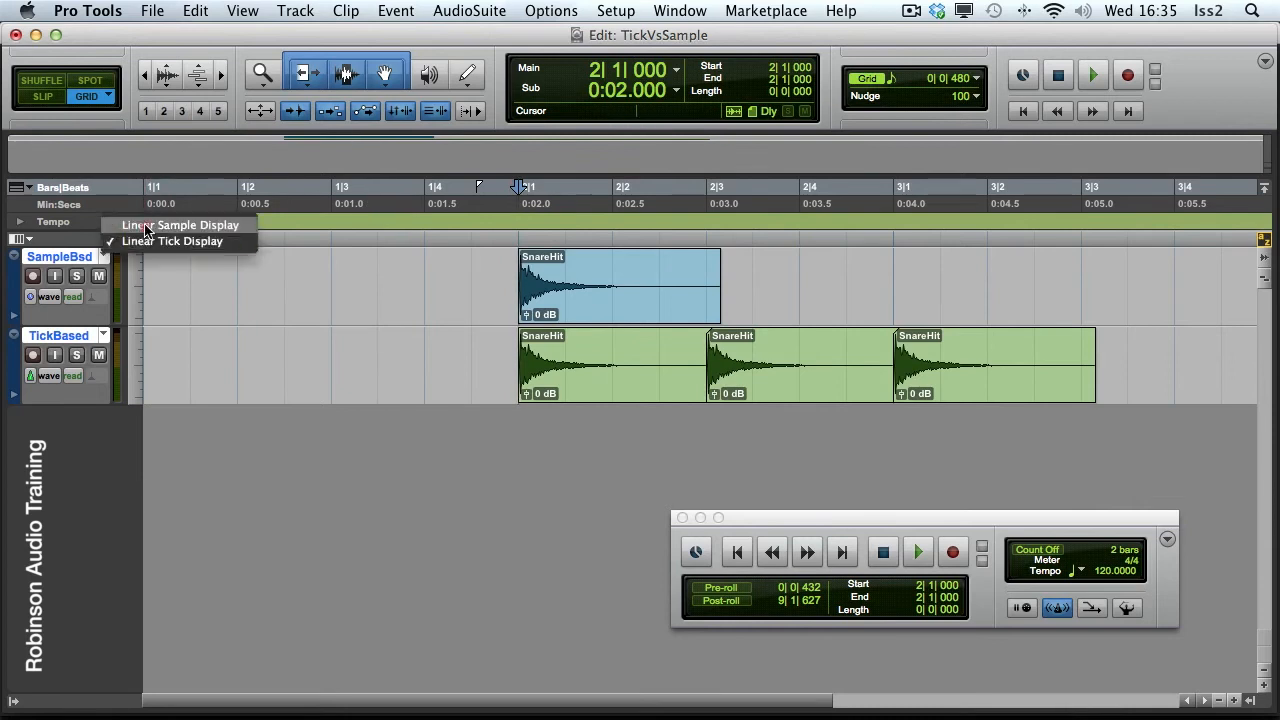
left_click(146, 226)
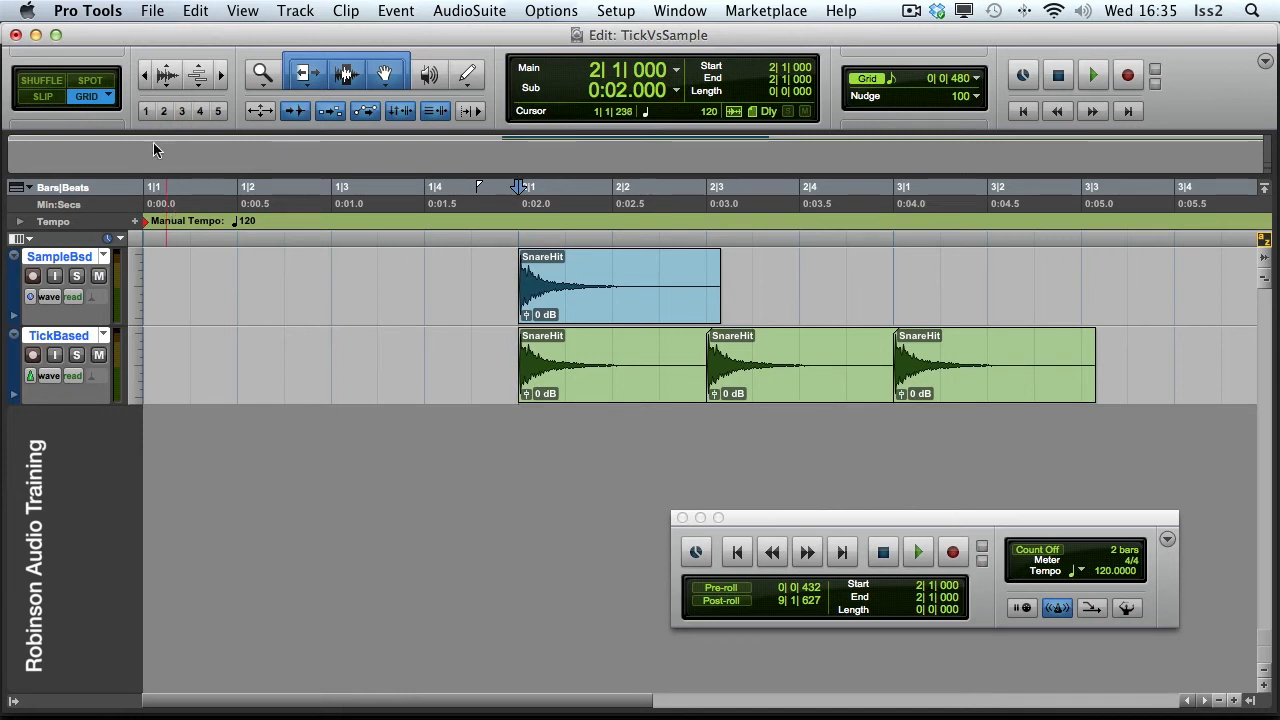
Open the recent session BeatDetective2 in place of the current session.
left_click(152, 12)
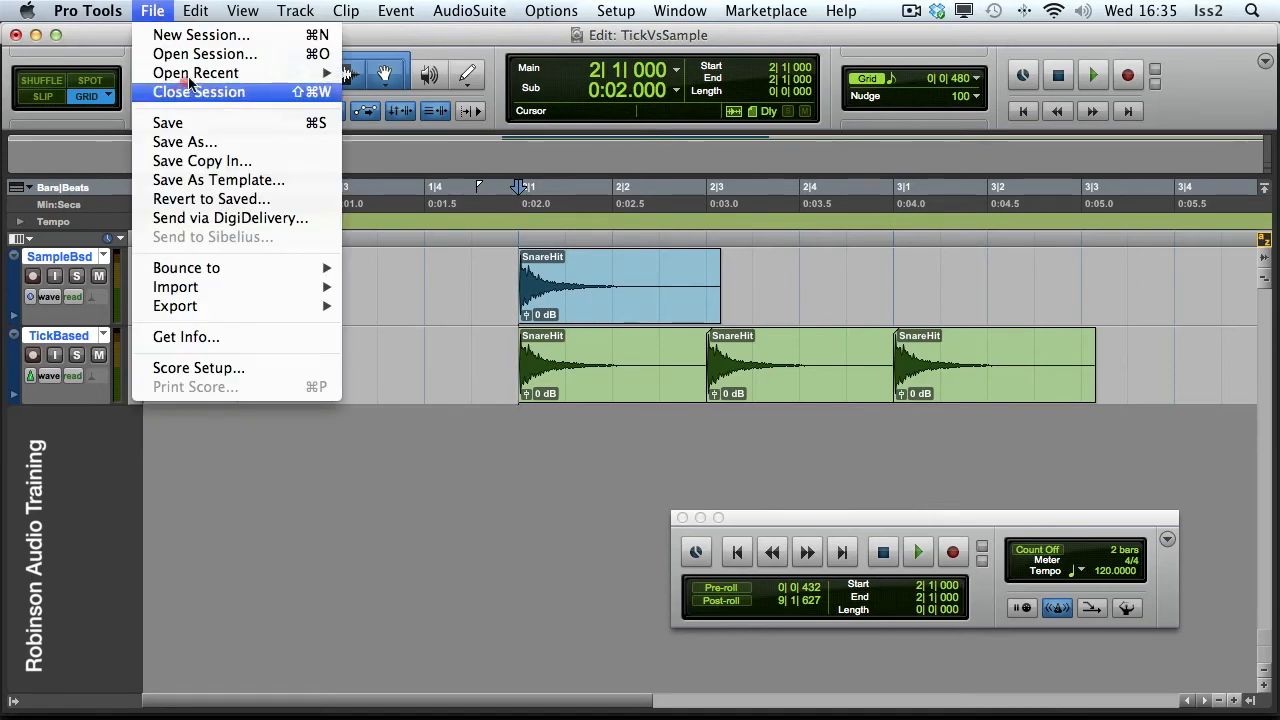
mouse_move(188, 75)
left_click(440, 93)
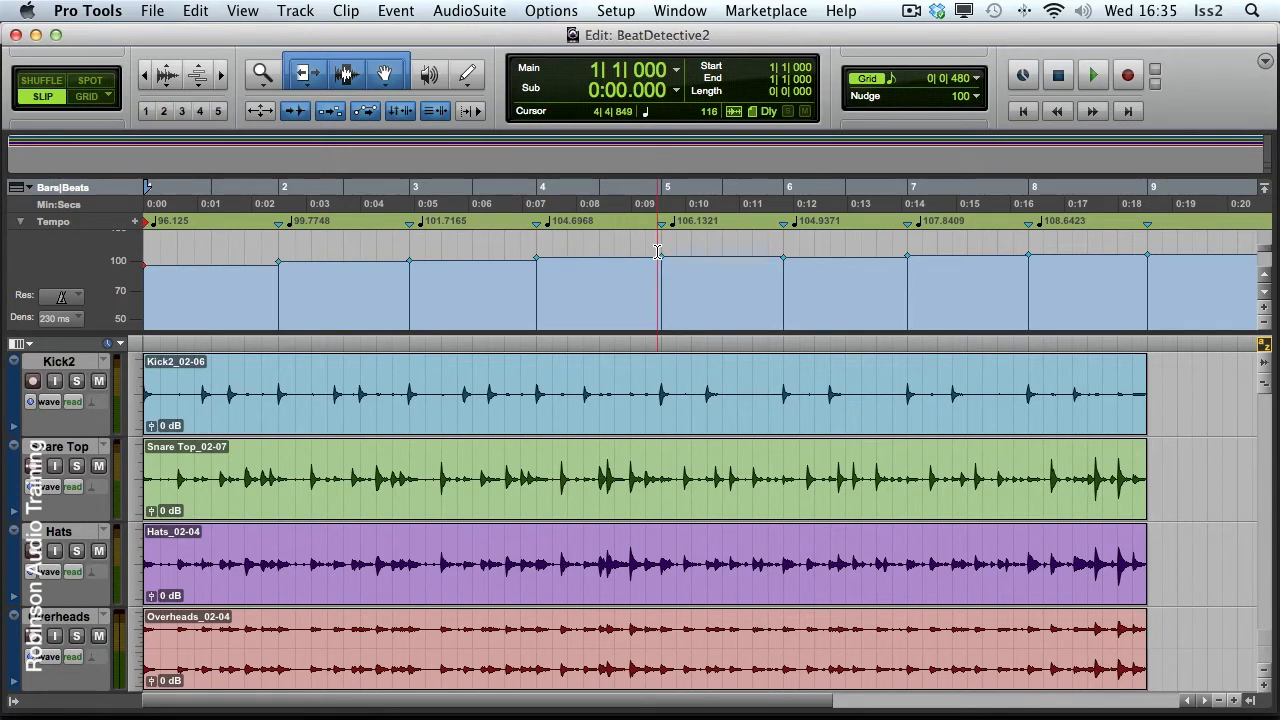
Play the BeatDetective2 drums from the beginning to past bar 4, showing the Transport window only during playback.
key("super+KP_1")
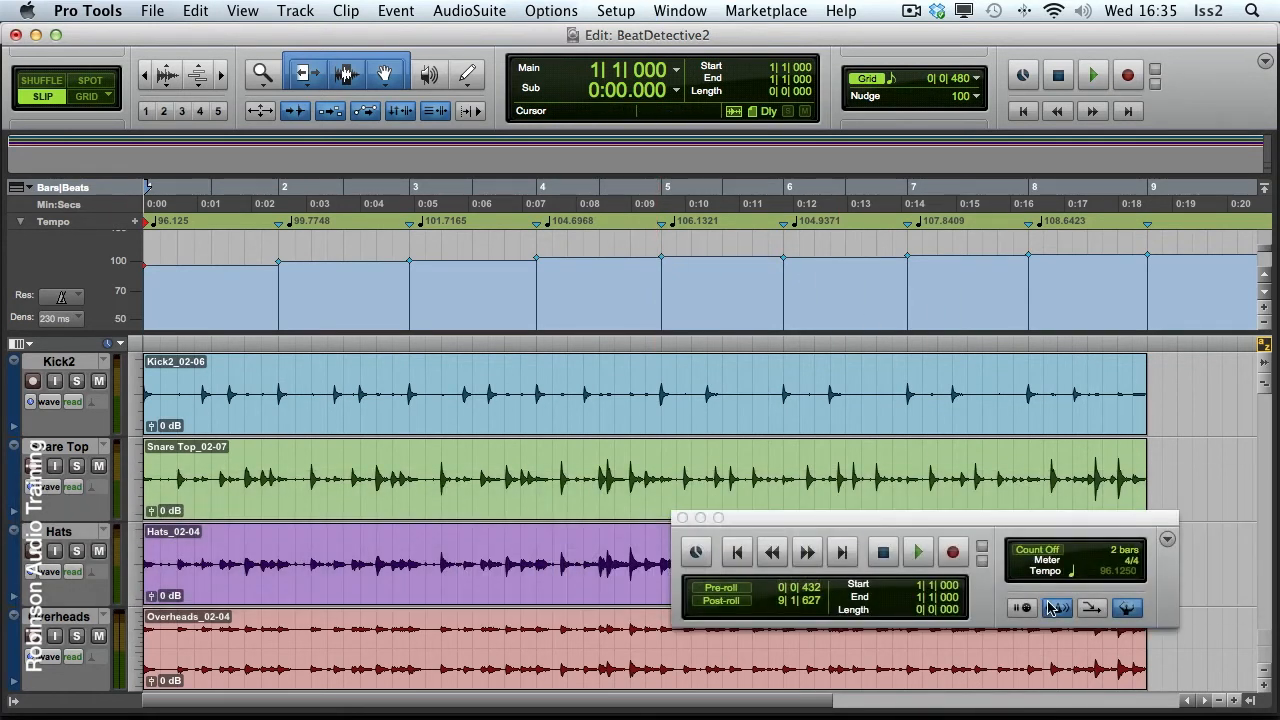
key("space")
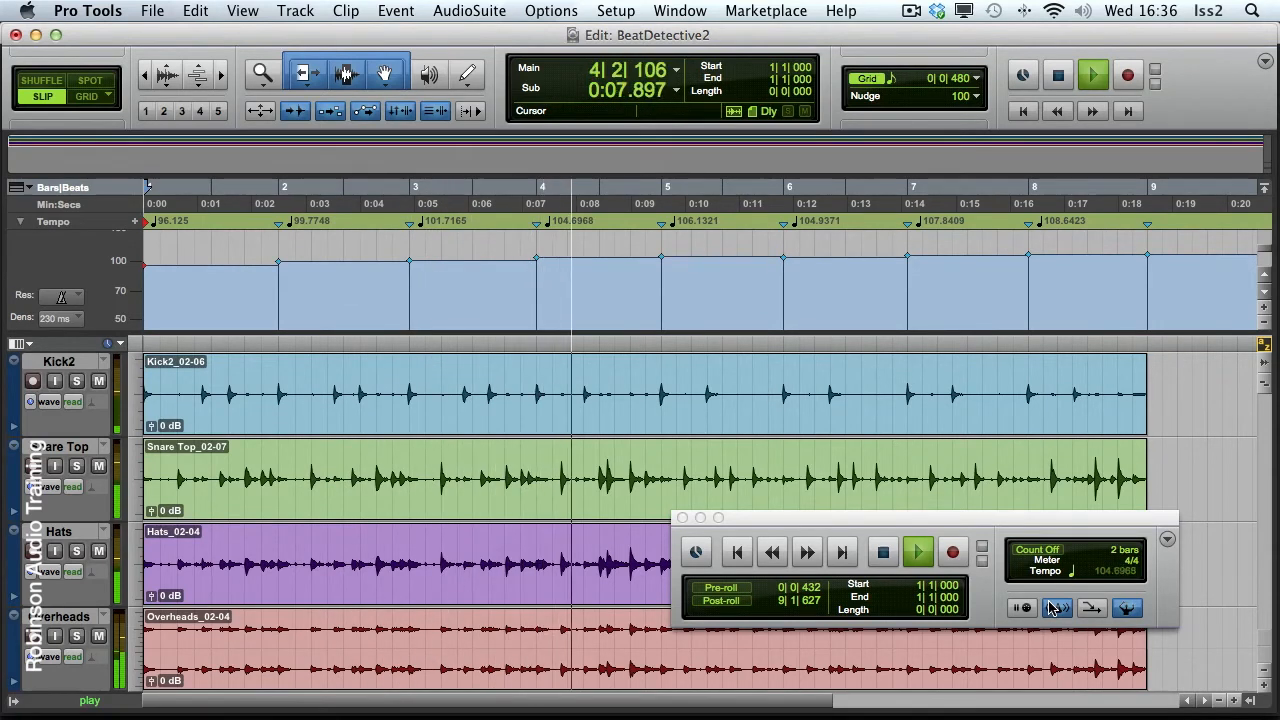
key("space")
key("super+KP_1")
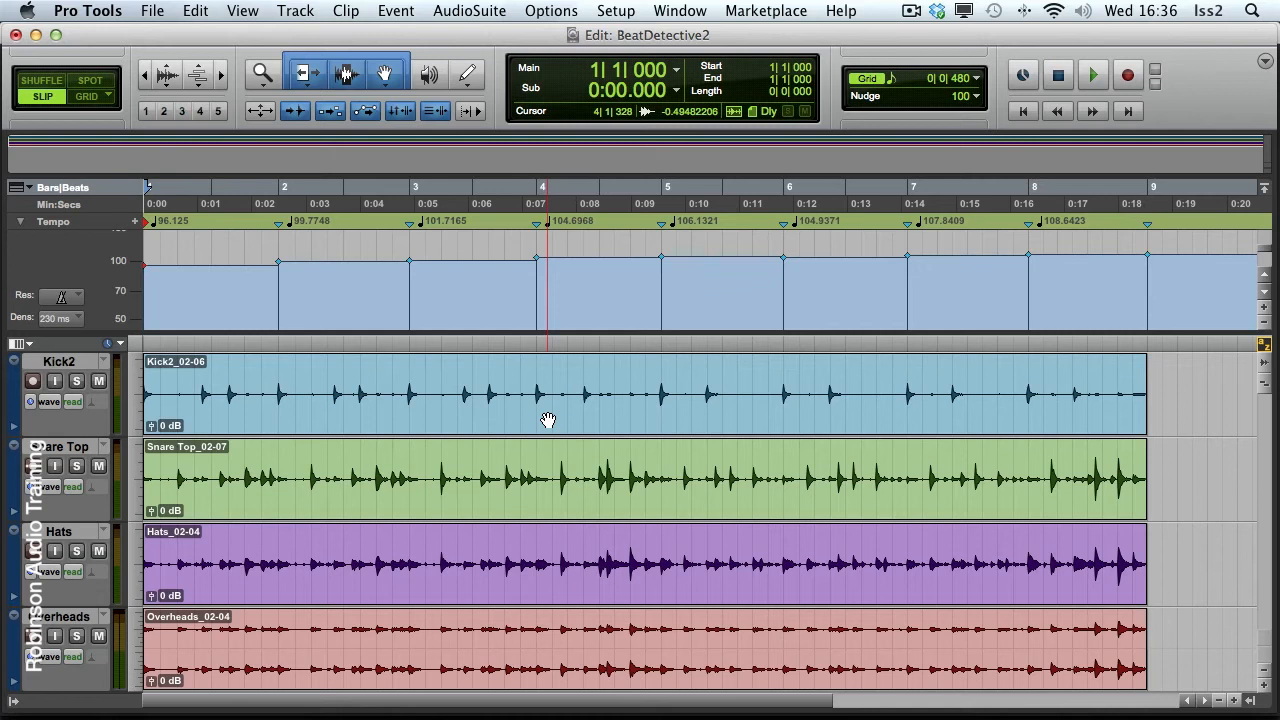
Open Beat Detective and capture the Kick2 clip, bars 1 to 9, as the selection for Bar | Beat Marker Generation.
key("super")
key("super+KP_8")
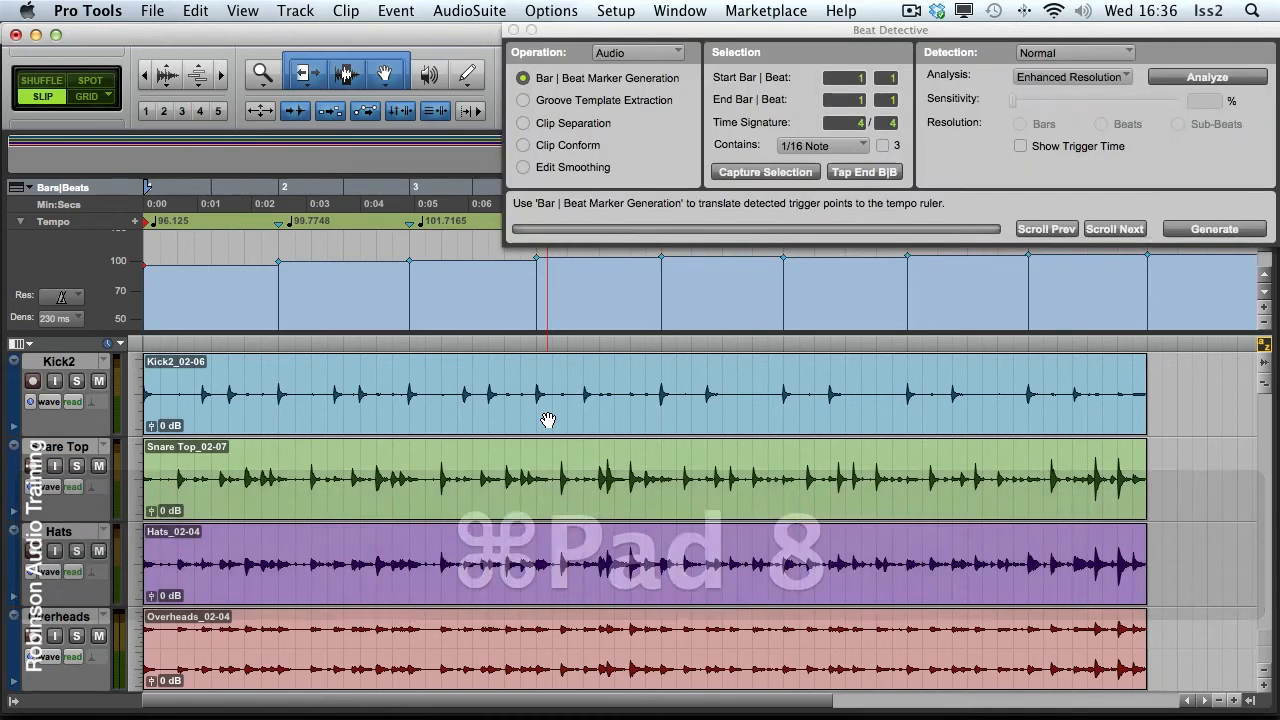
left_click(616, 11)
left_click(616, 11)
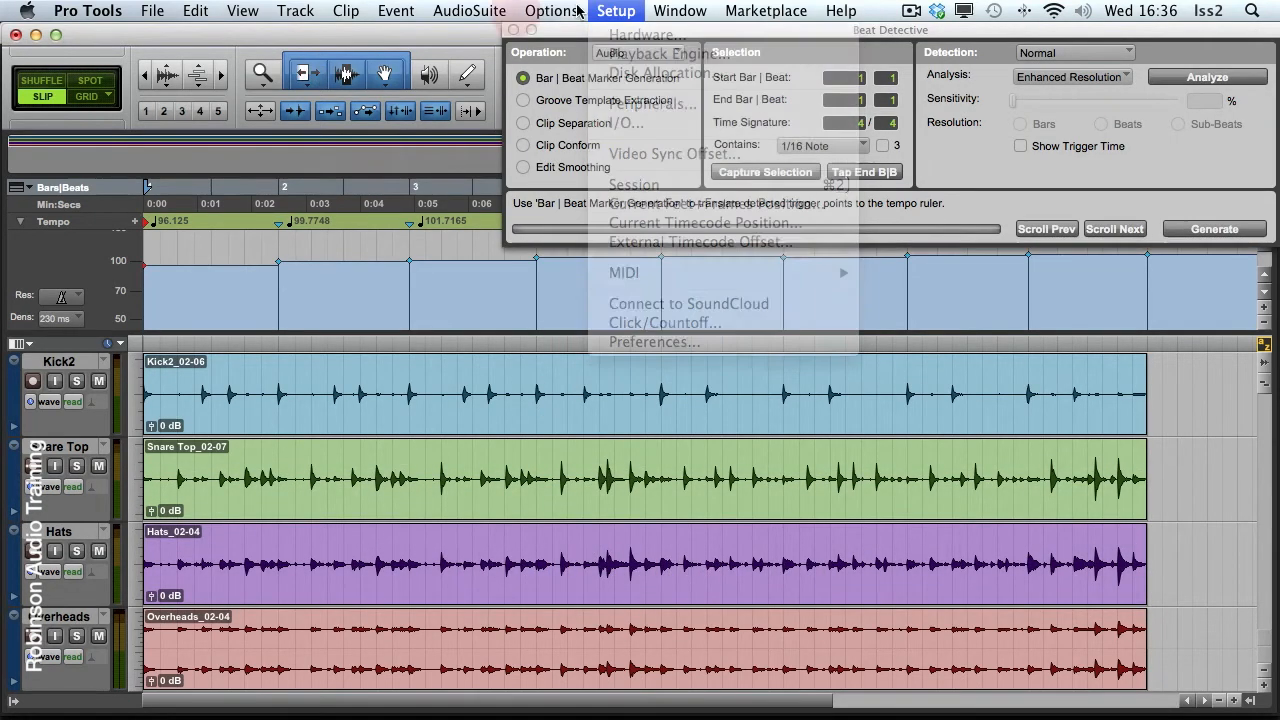
left_click_drag(600, 33, 225, 96)
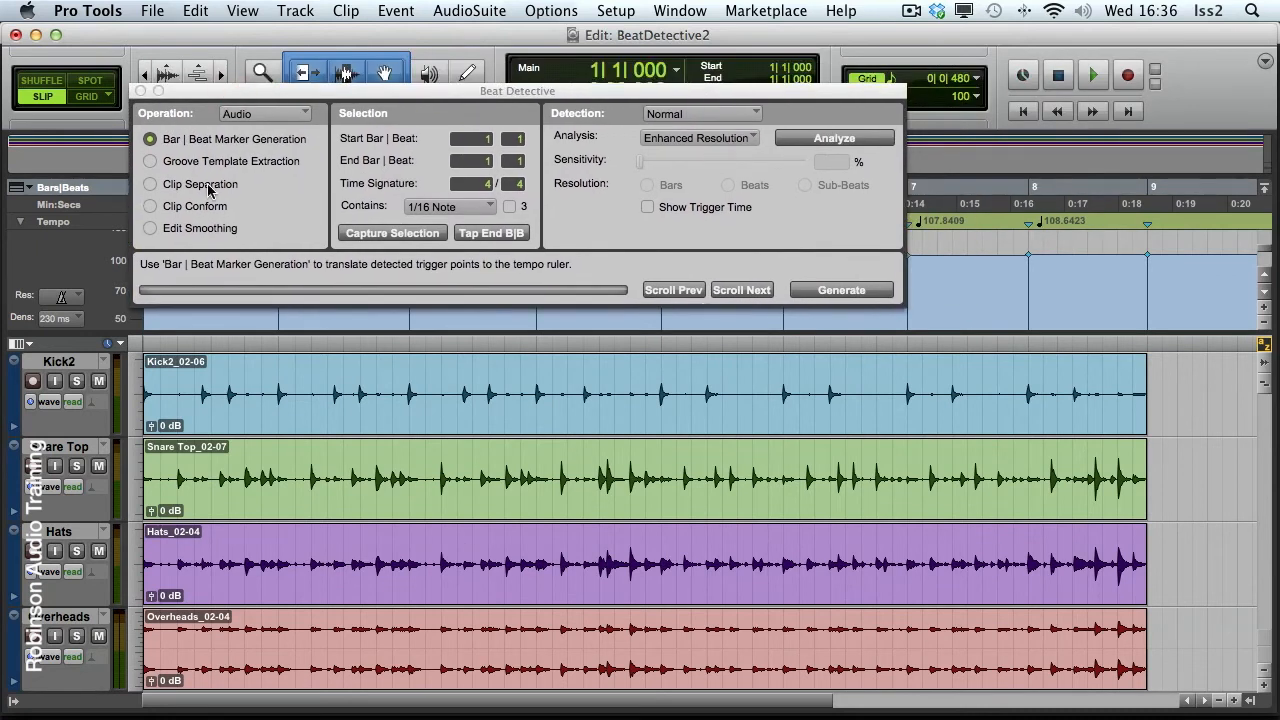
left_click(393, 420)
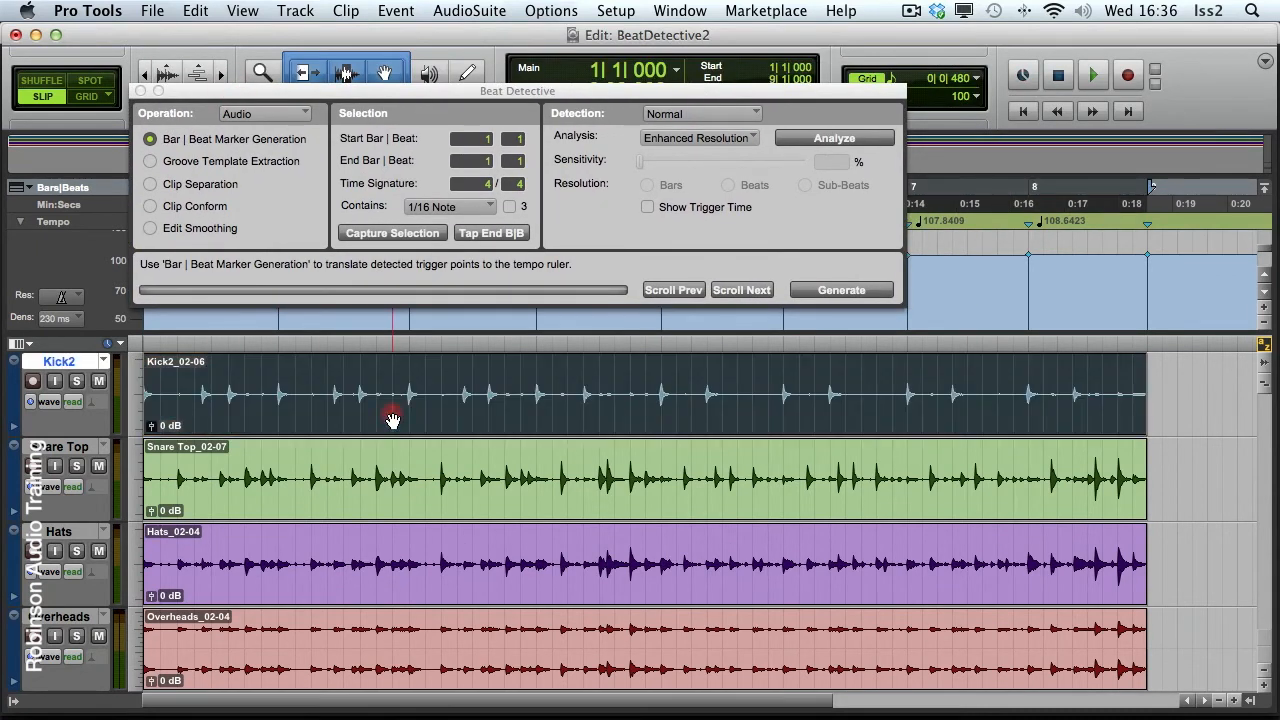
left_click(427, 235)
Analyze the Kick2 clip with Enhanced Resolution and set the trigger sensitivity to 25%.
left_click(794, 140)
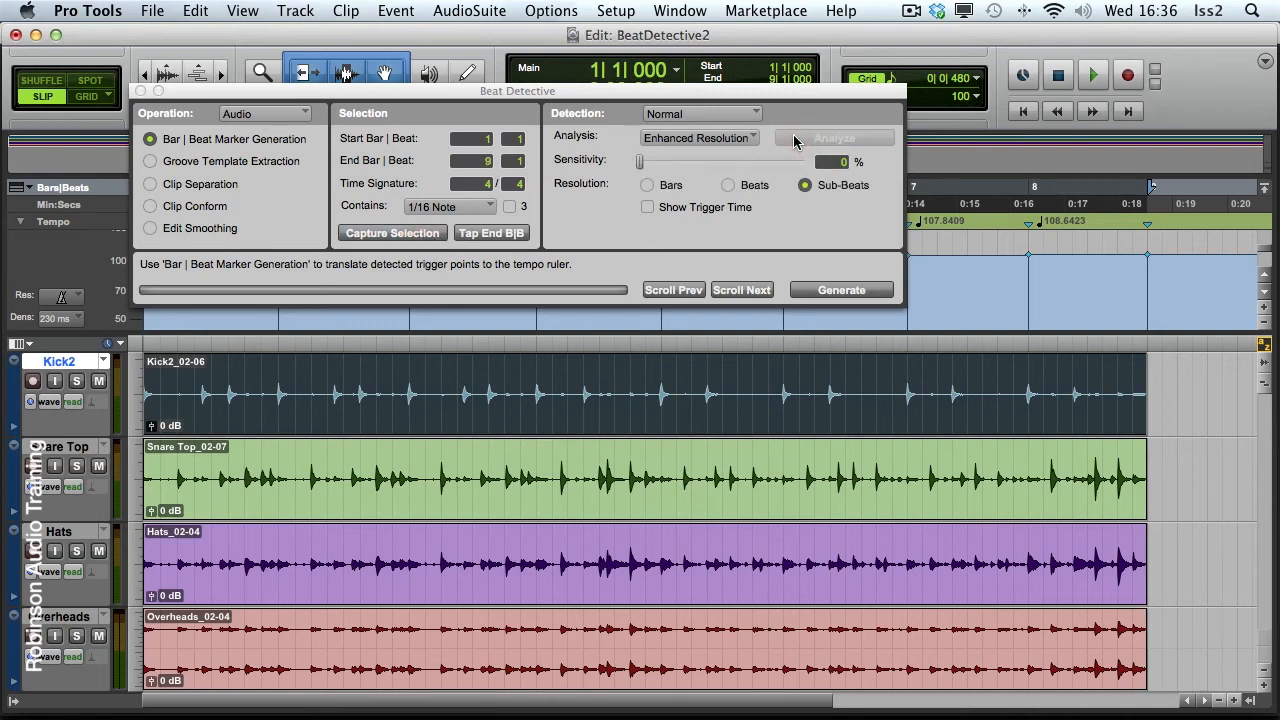
left_click_drag(641, 162, 689, 164)
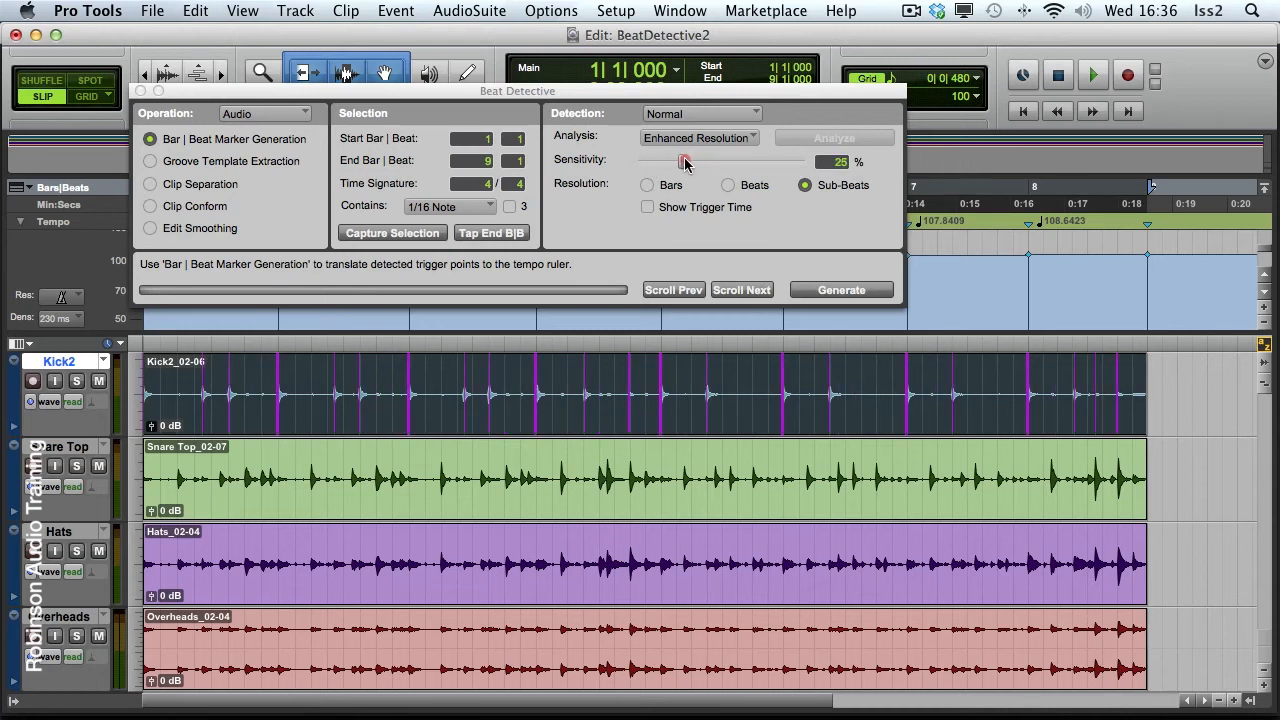
left_click_drag(684, 164, 681, 163)
key("alt")
Switch detection to Collection mode and add all current Kick2 triggers to the collection.
key("semicolon")
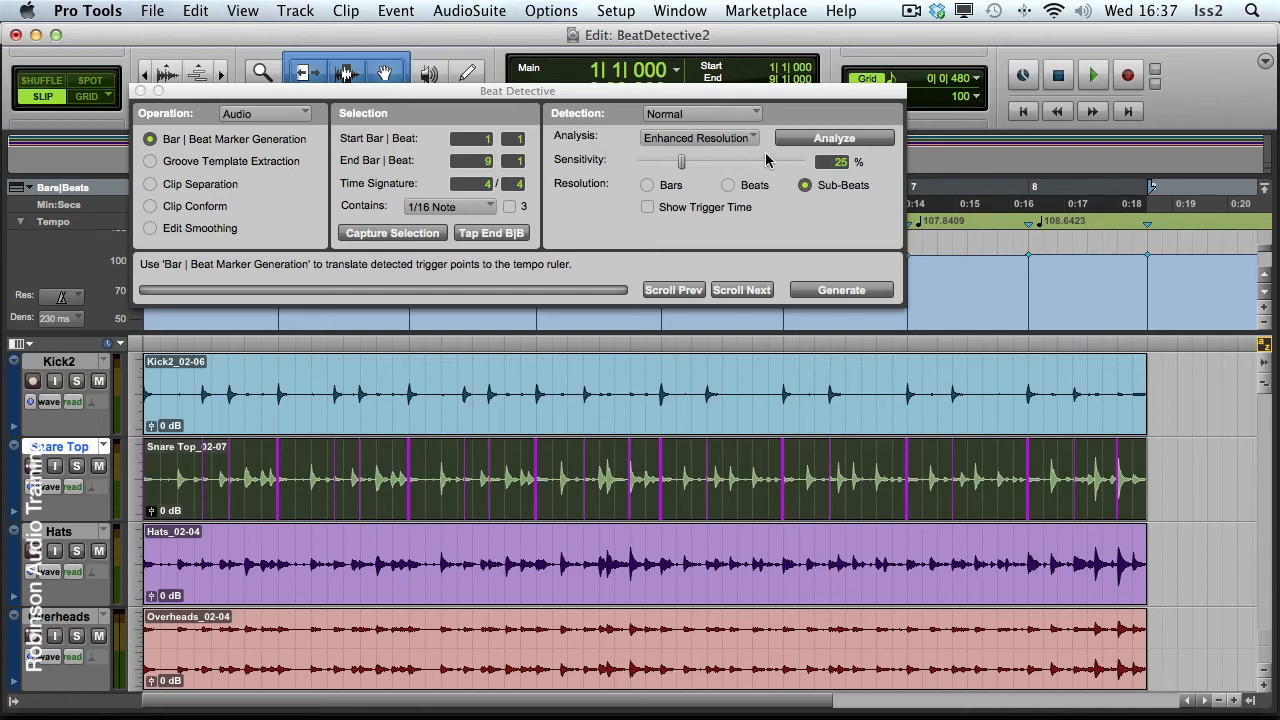
key("p")
left_click(688, 114)
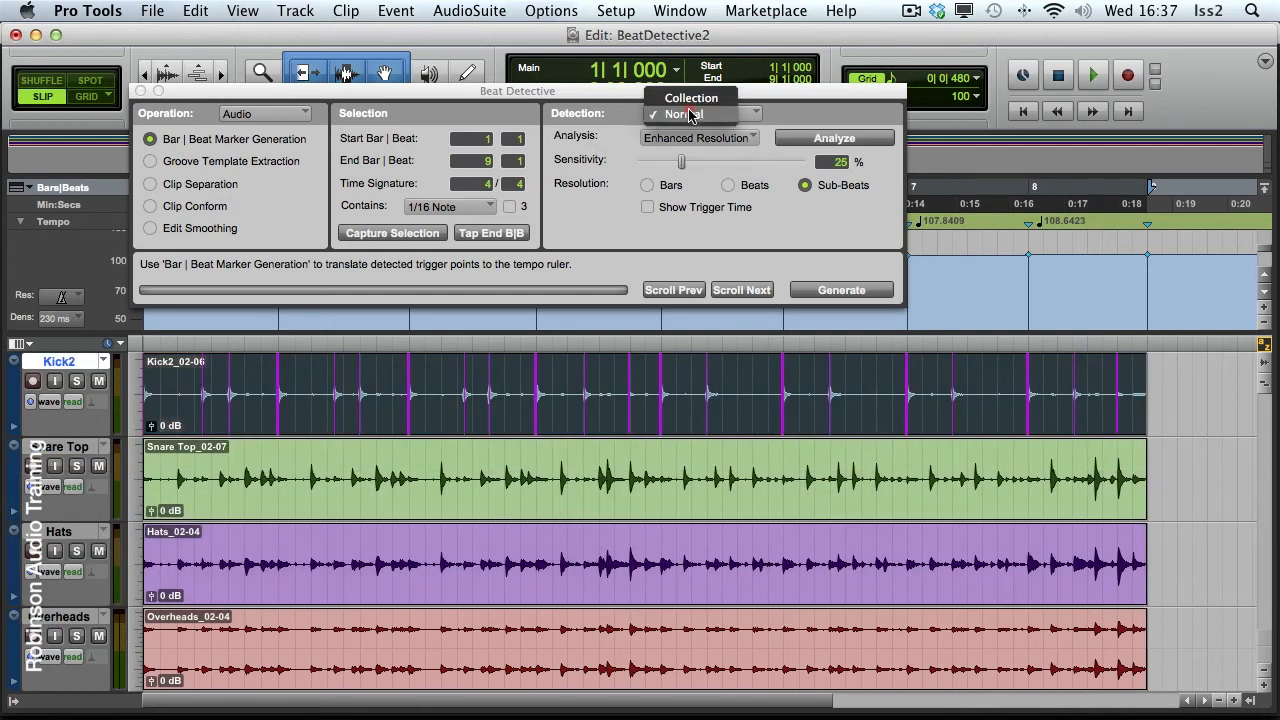
left_click(697, 100)
left_click(822, 142)
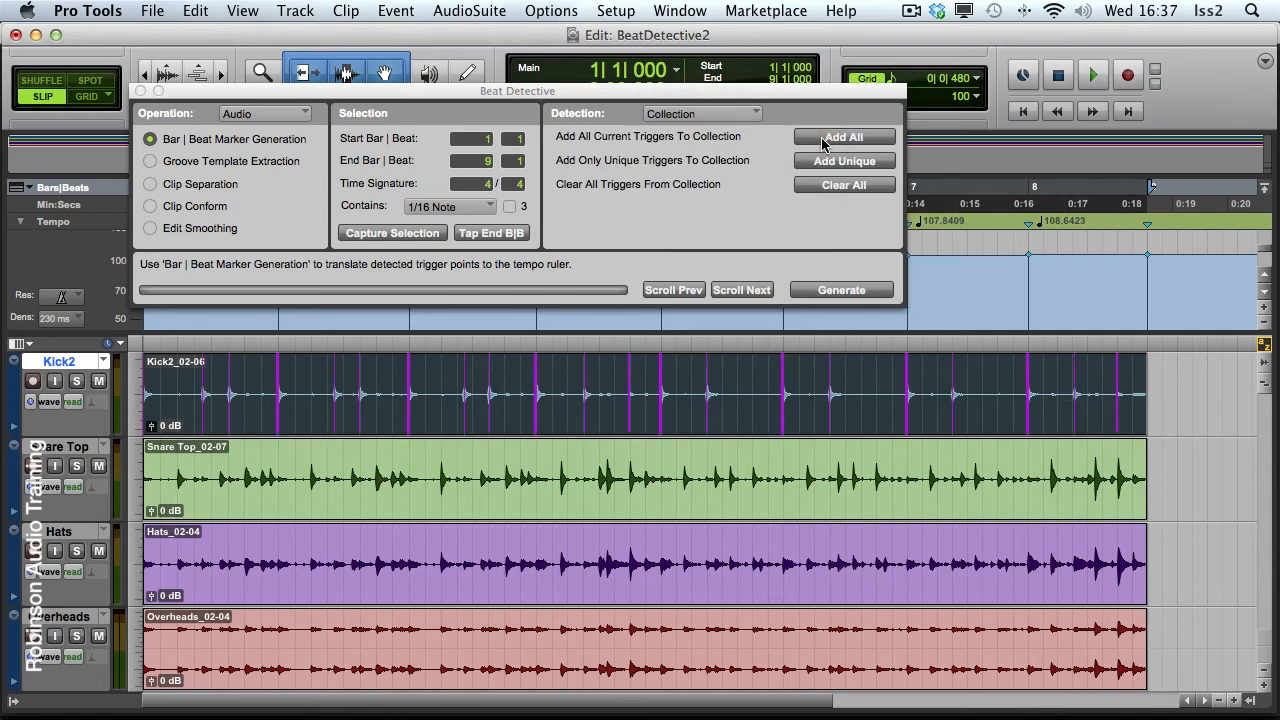
Move the selection to the Snare Top clip, analyze it in Normal detection and set the sensitivity to 15%.
key("semicolon")
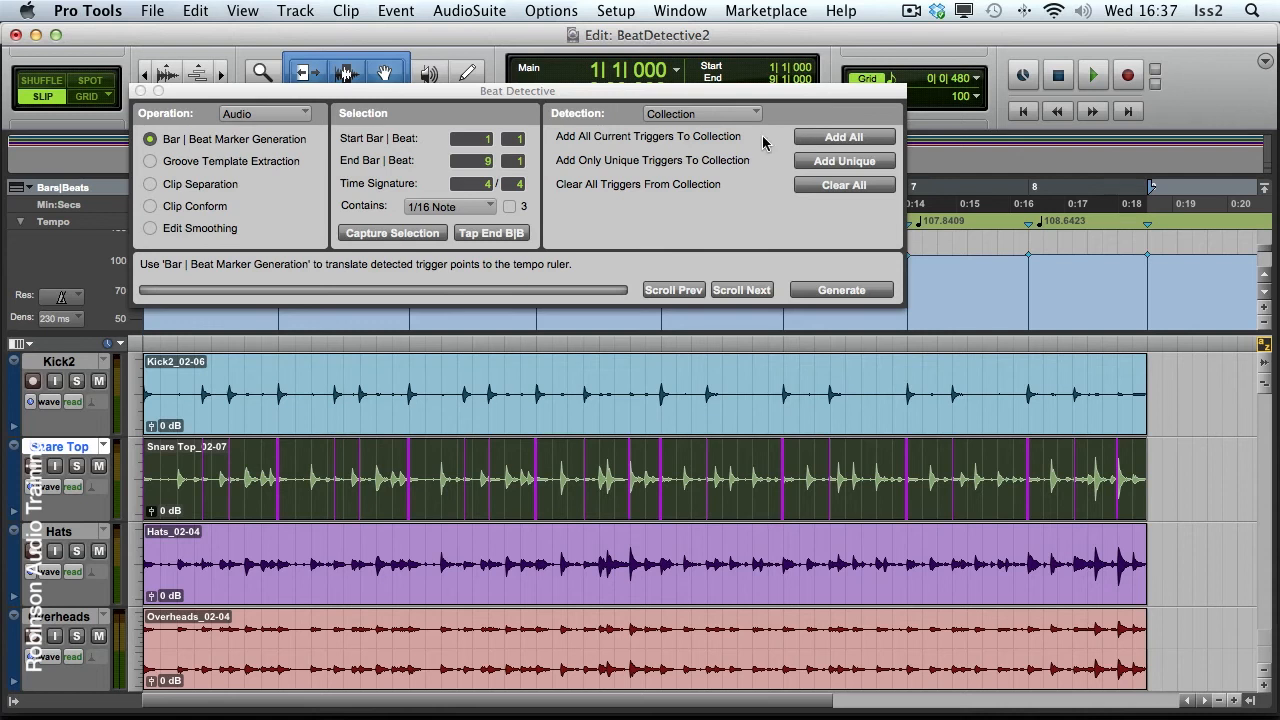
left_click(720, 116)
left_click(720, 130)
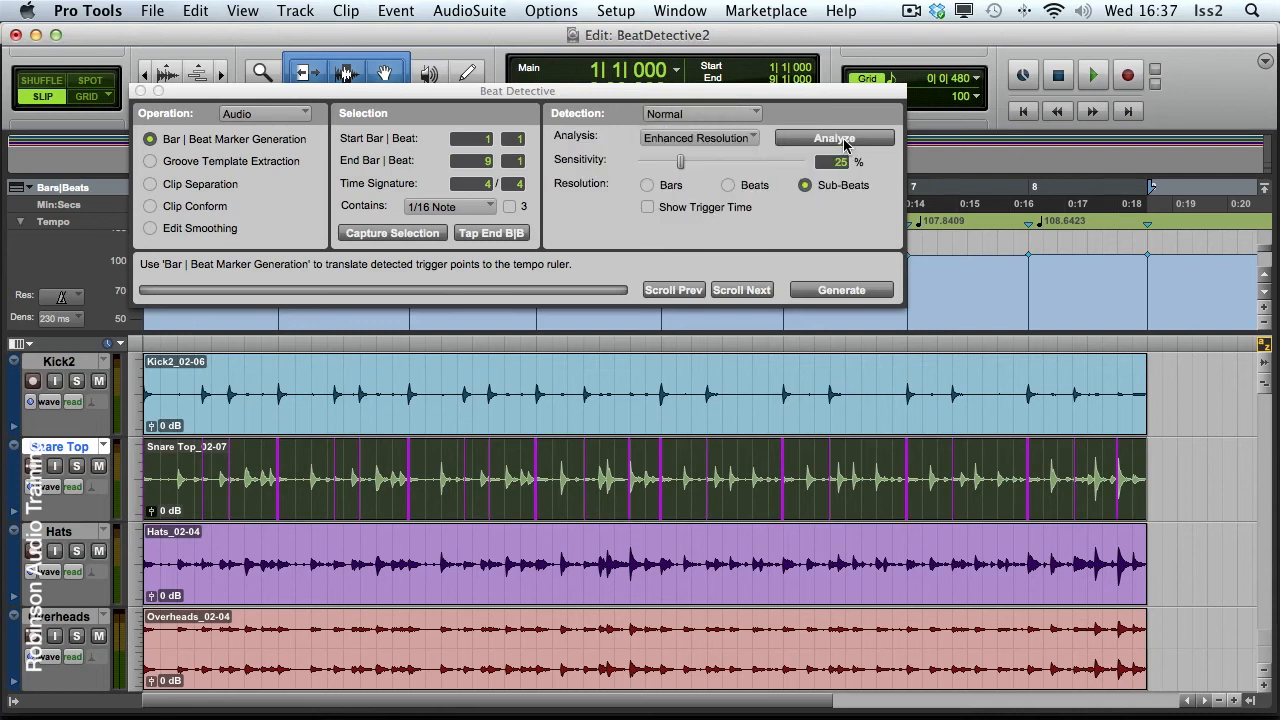
left_click(836, 138)
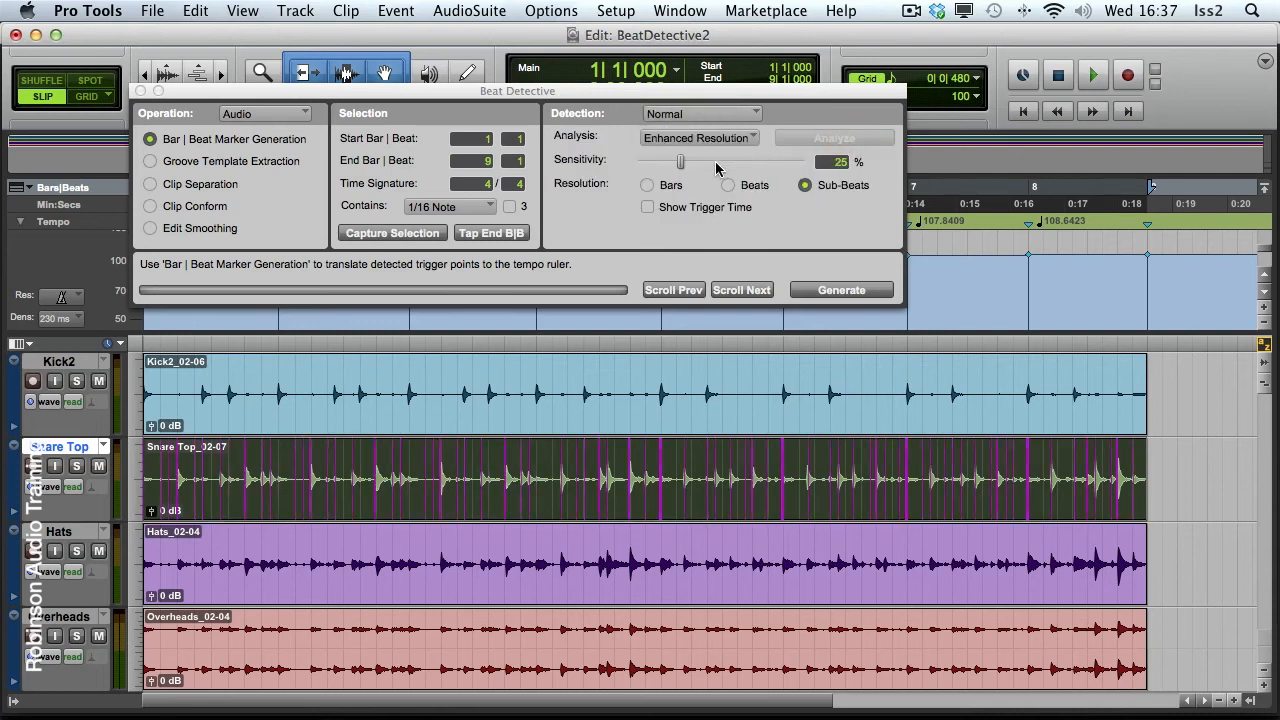
mouse_move(681, 170)
left_mouse_down()
mouse_move(712, 166)
mouse_move(664, 169)
left_mouse_up()
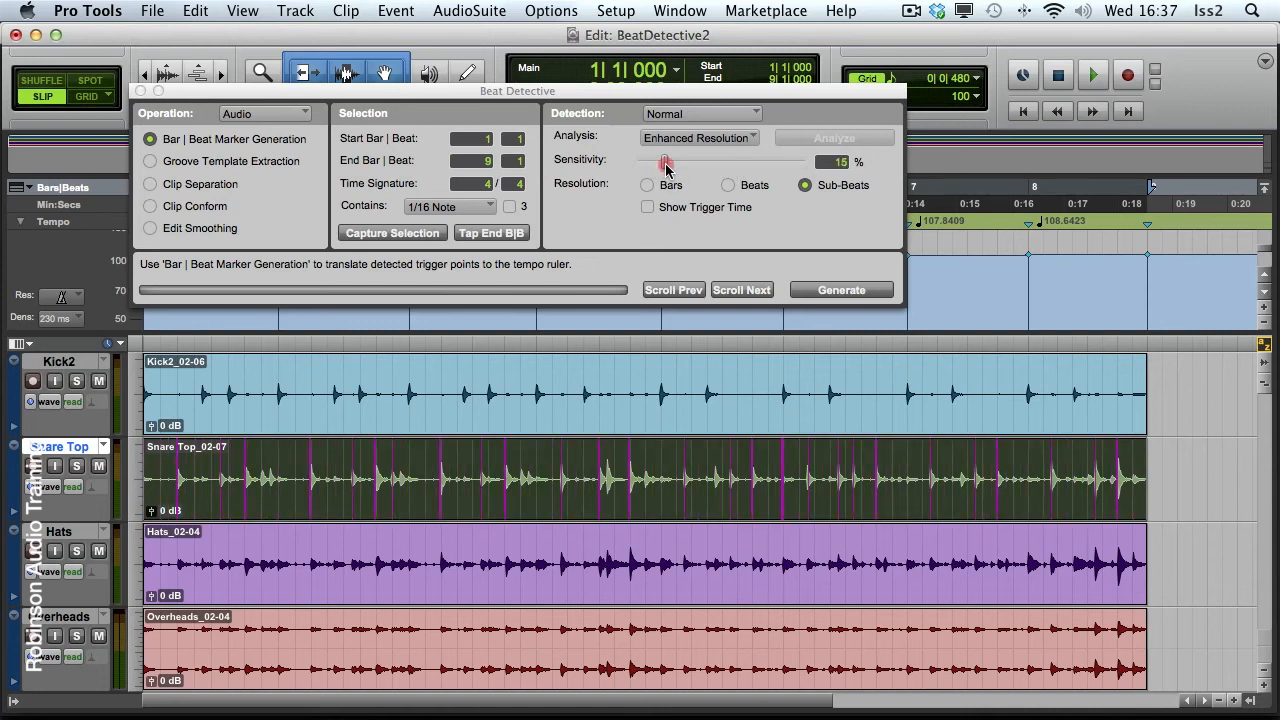
Switch back to Collection detection and add only the unique Snare Top triggers to the collection.
left_click(708, 114)
left_click(720, 95)
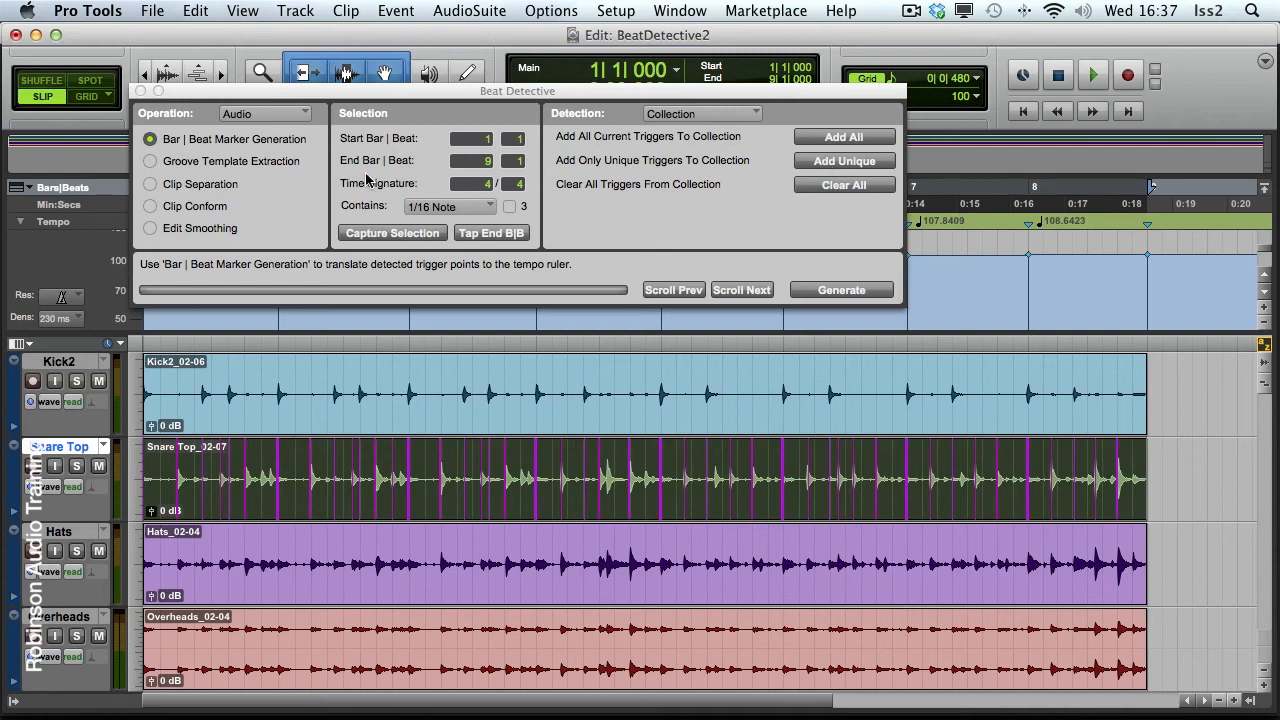
left_click_drag(320, 90, 504, 203)
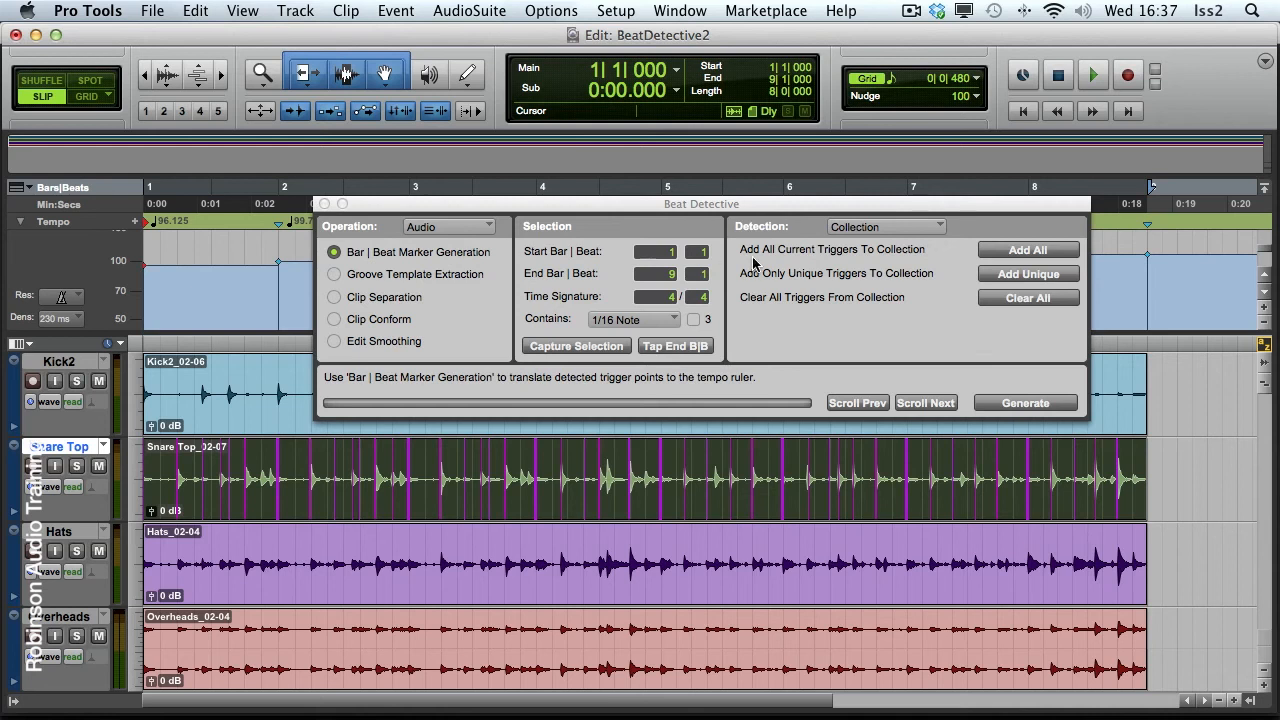
Generate bar and beat markers from the trigger collection, preserving sample position, and uncover the tempo graph.
left_click(1030, 403)
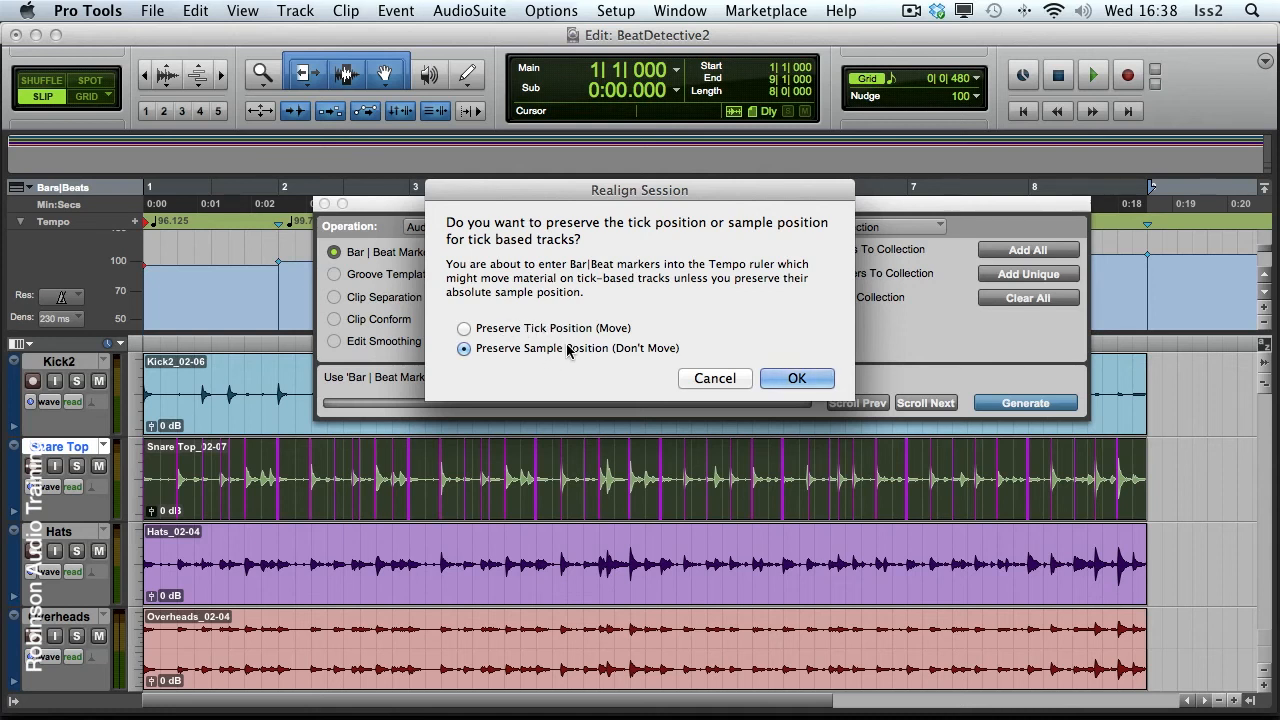
left_click(788, 377)
left_click_drag(595, 208, 533, 423)
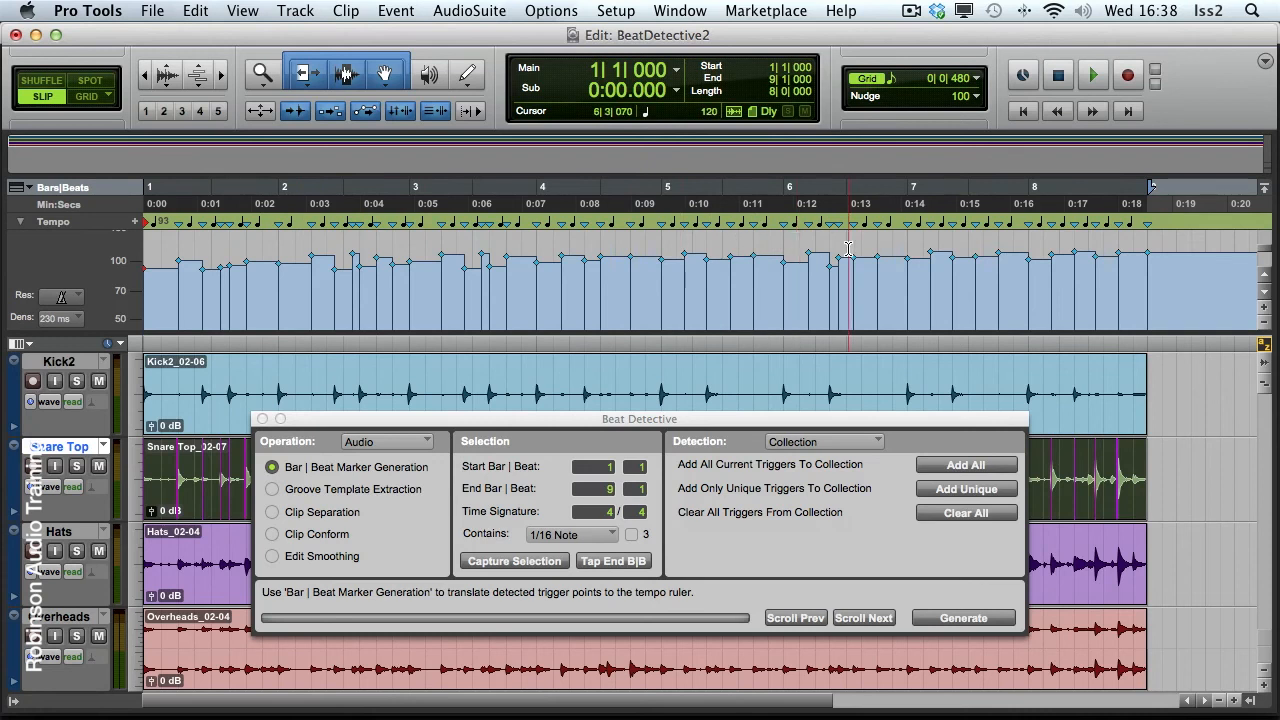
Play the drums against the generated tempo map, inspect the tempo graph around bar 6, and close Beat Detective.
key("space")
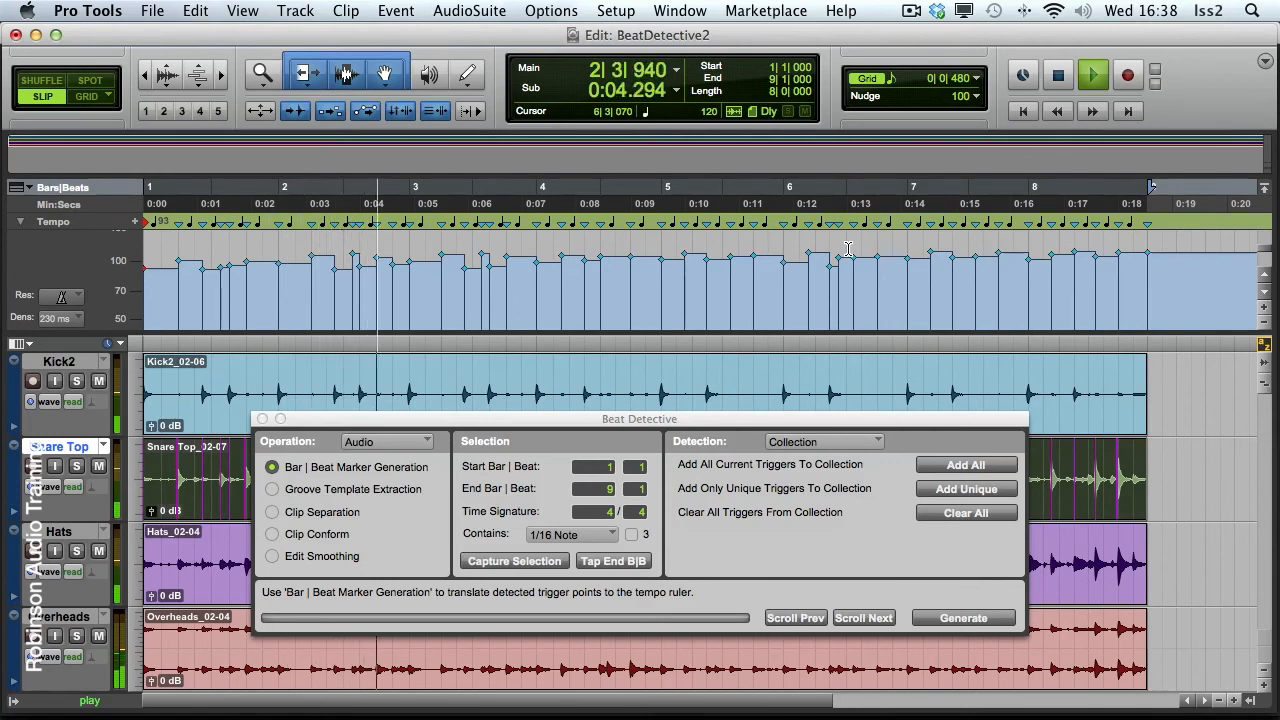
key("space")
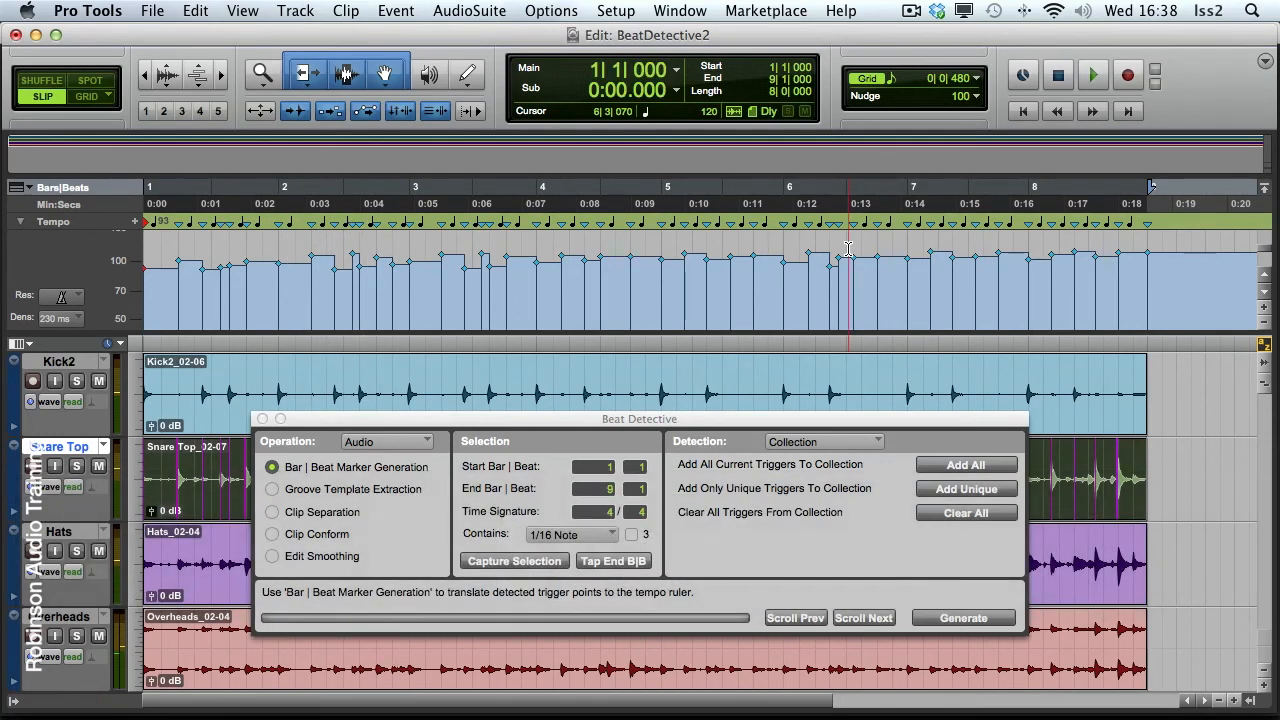
left_click_drag(848, 249, 807, 249)
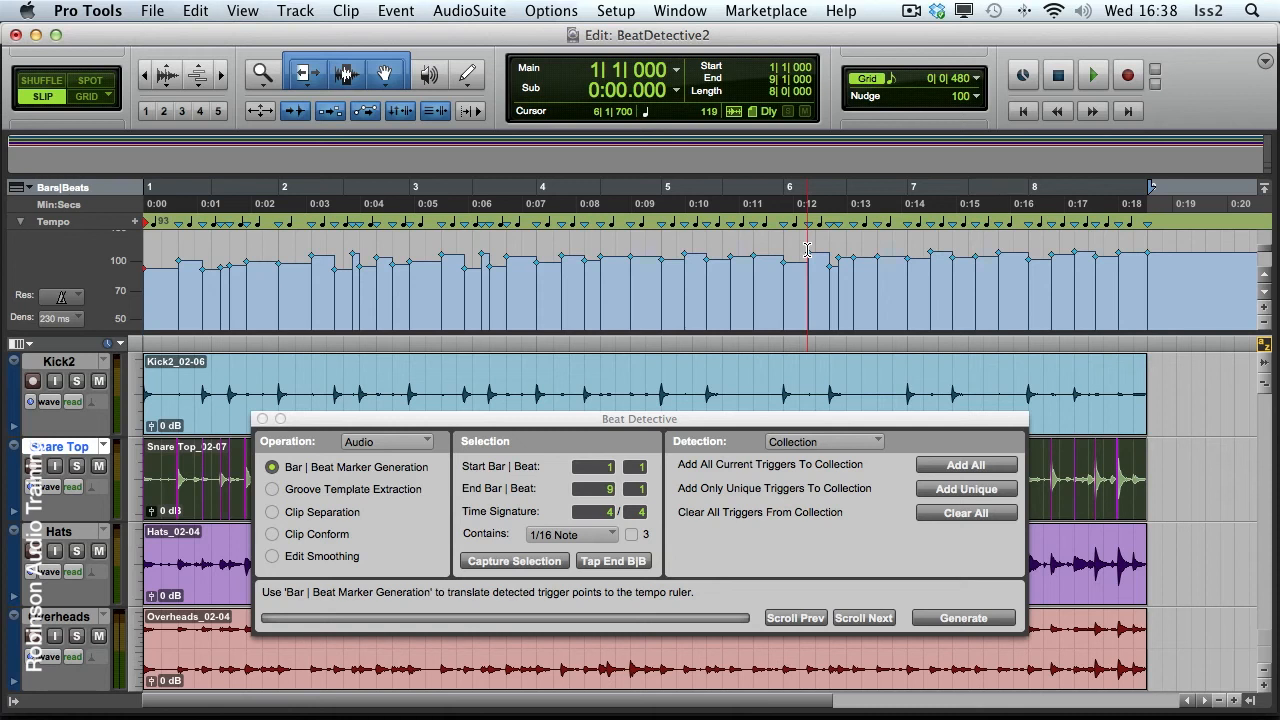
key("super+KP_8")
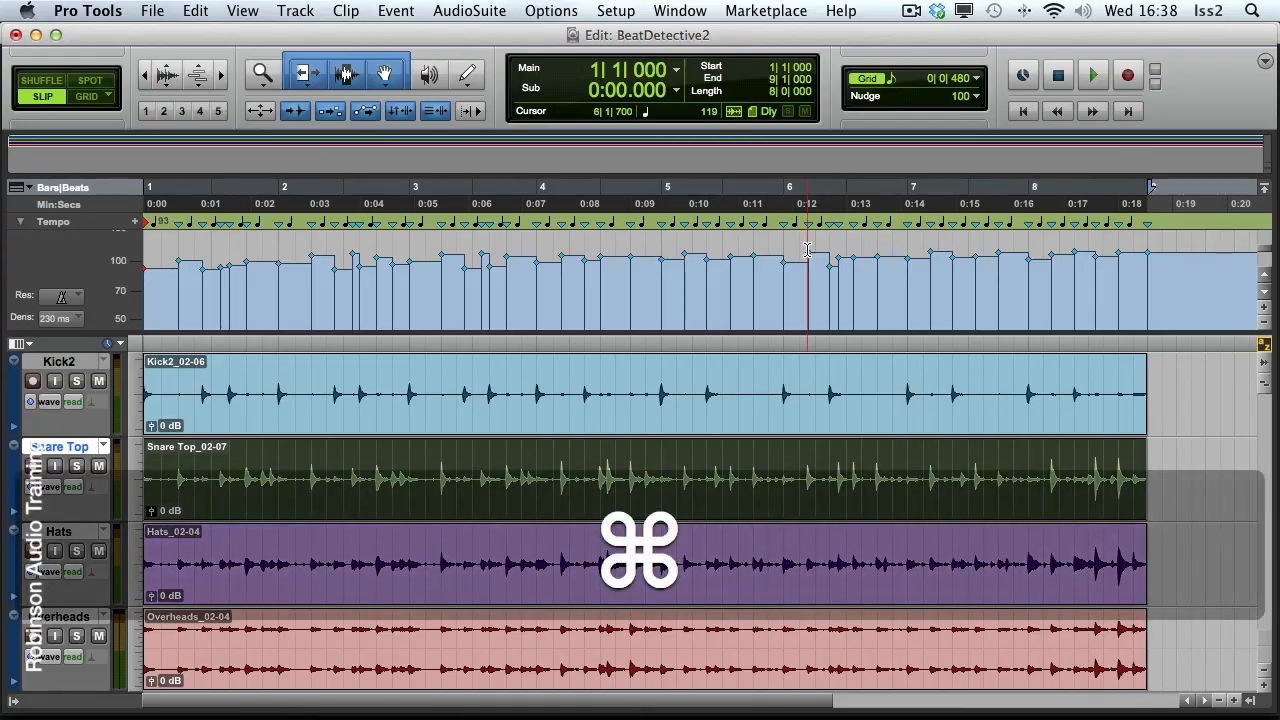
Show the hidden Click track in the Mix window and replace its Click insert with the TL Metro (mono) plug-in.
key("super+equal")
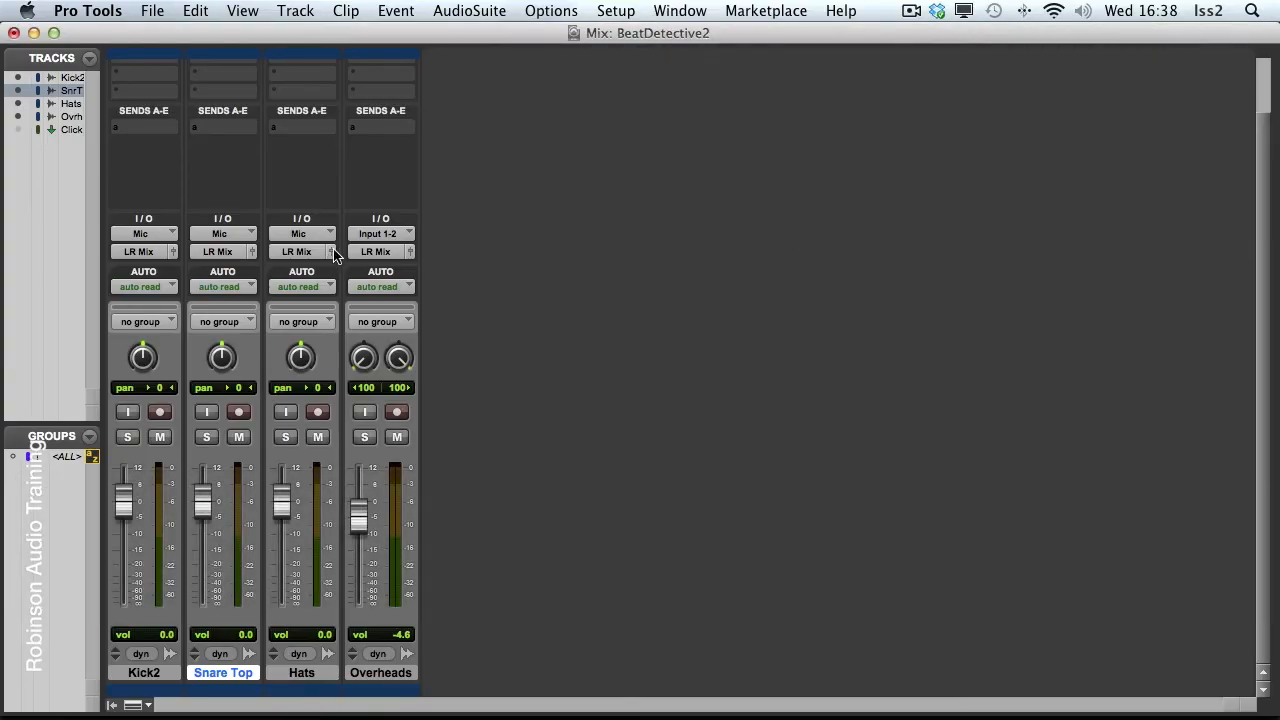
left_click(18, 129)
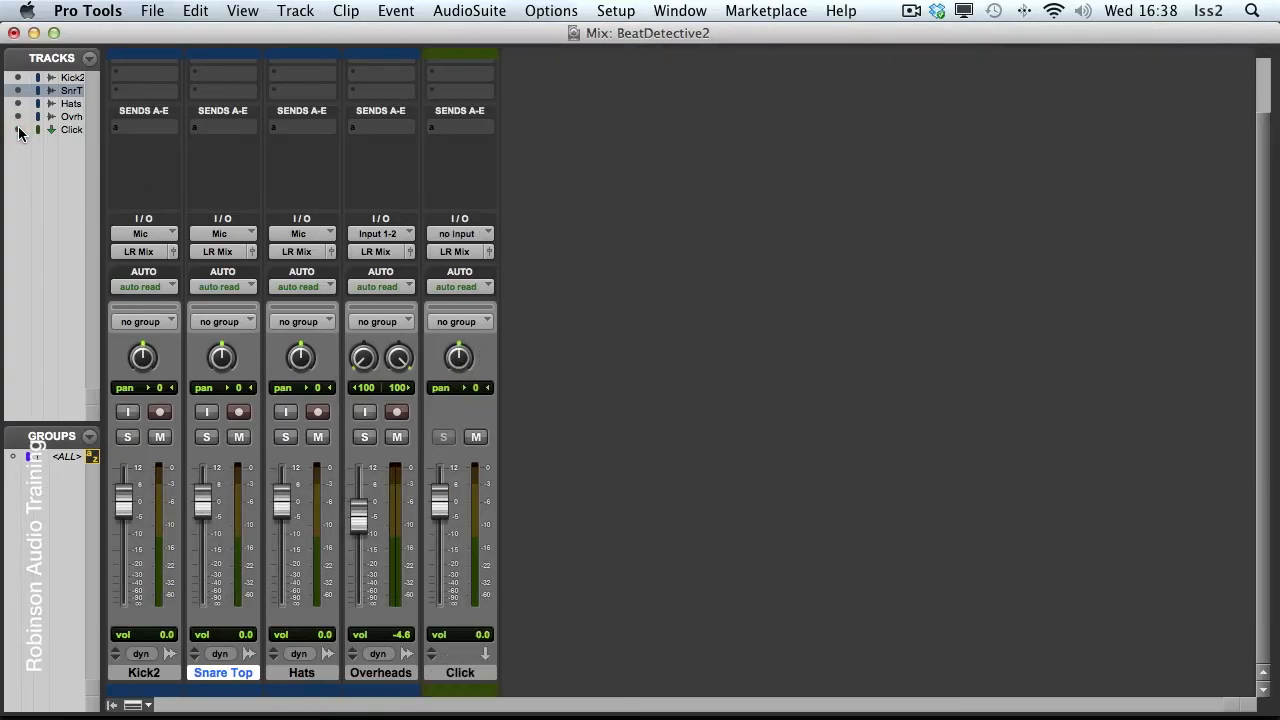
scroll(463, 184, "up", 2)
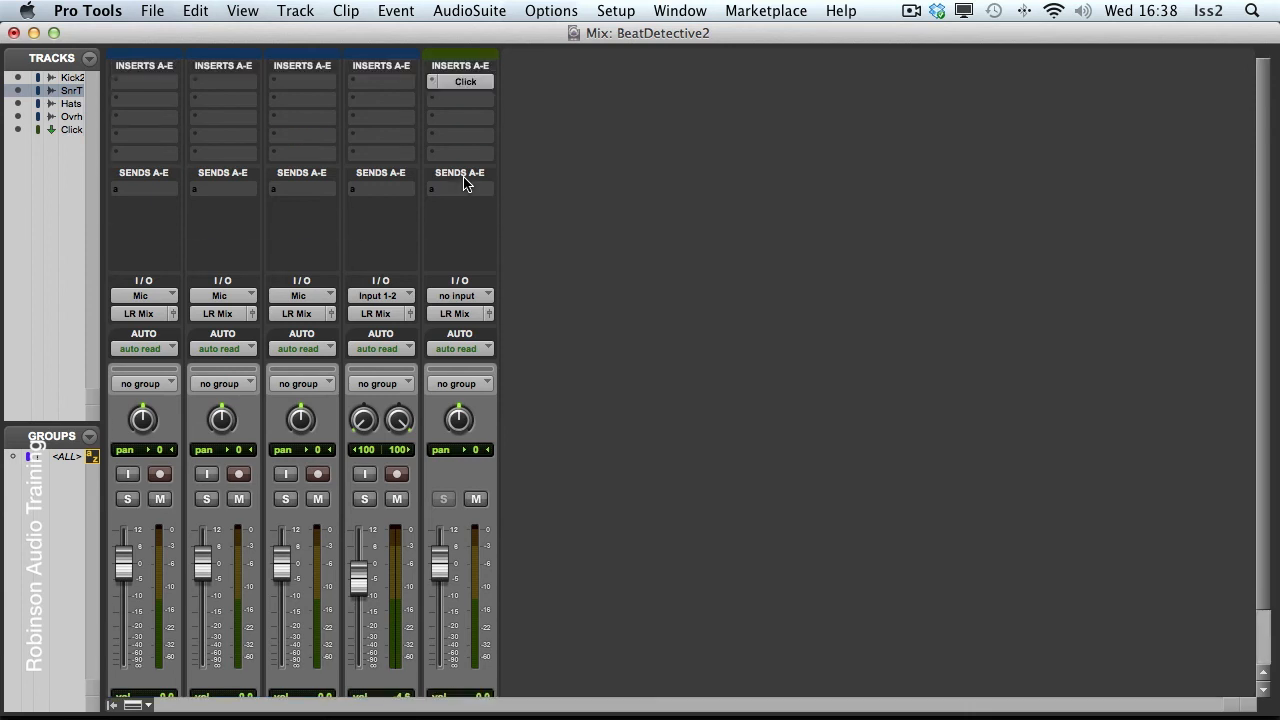
left_click(440, 82)
mouse_move(540, 84)
mouse_move(640, 227)
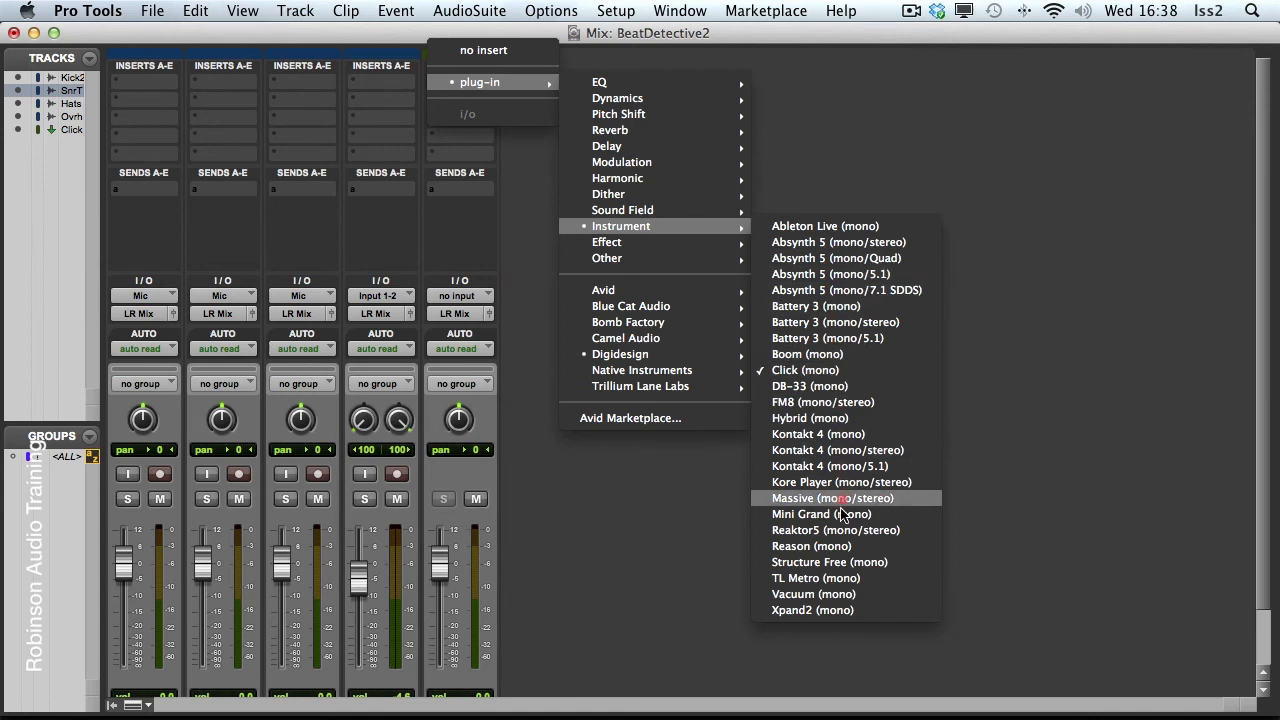
left_click(836, 580)
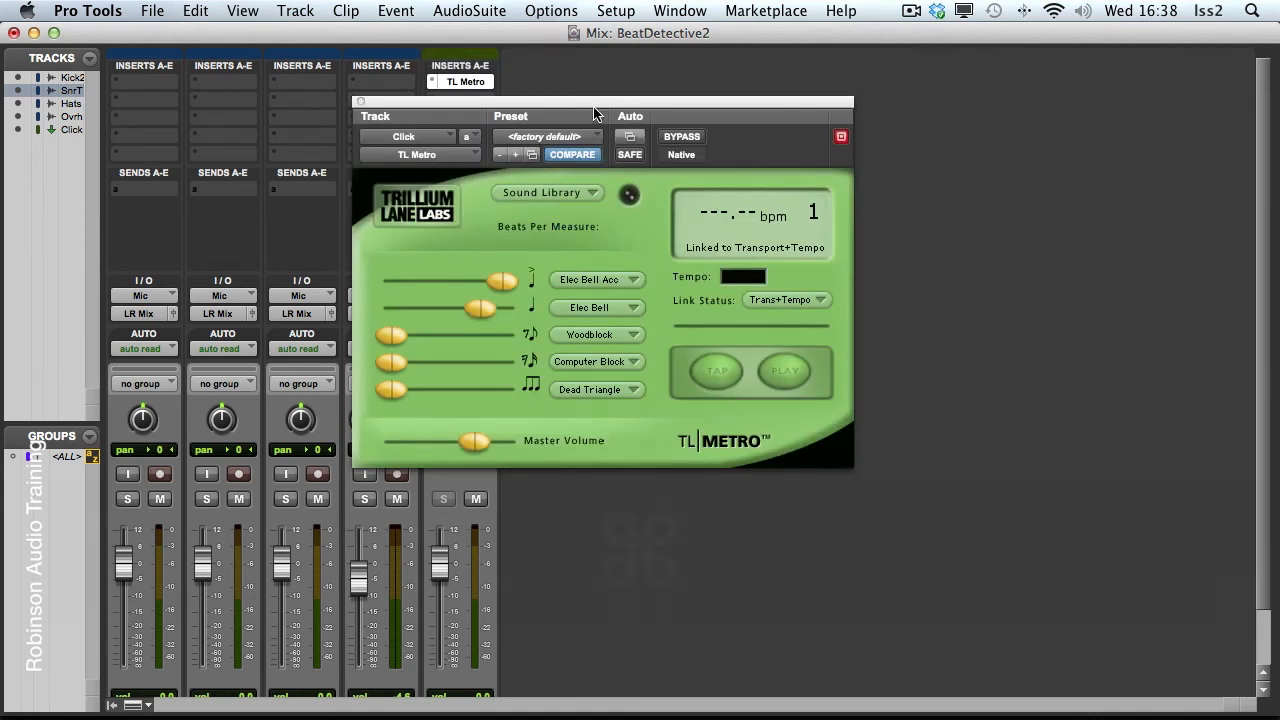
Raise TL Metro's eighth- and sixteenth-note levels, play the drums against it from the Edit window, and close the plug-in.
key("super+equal")
left_click_drag(597, 108, 797, 34)
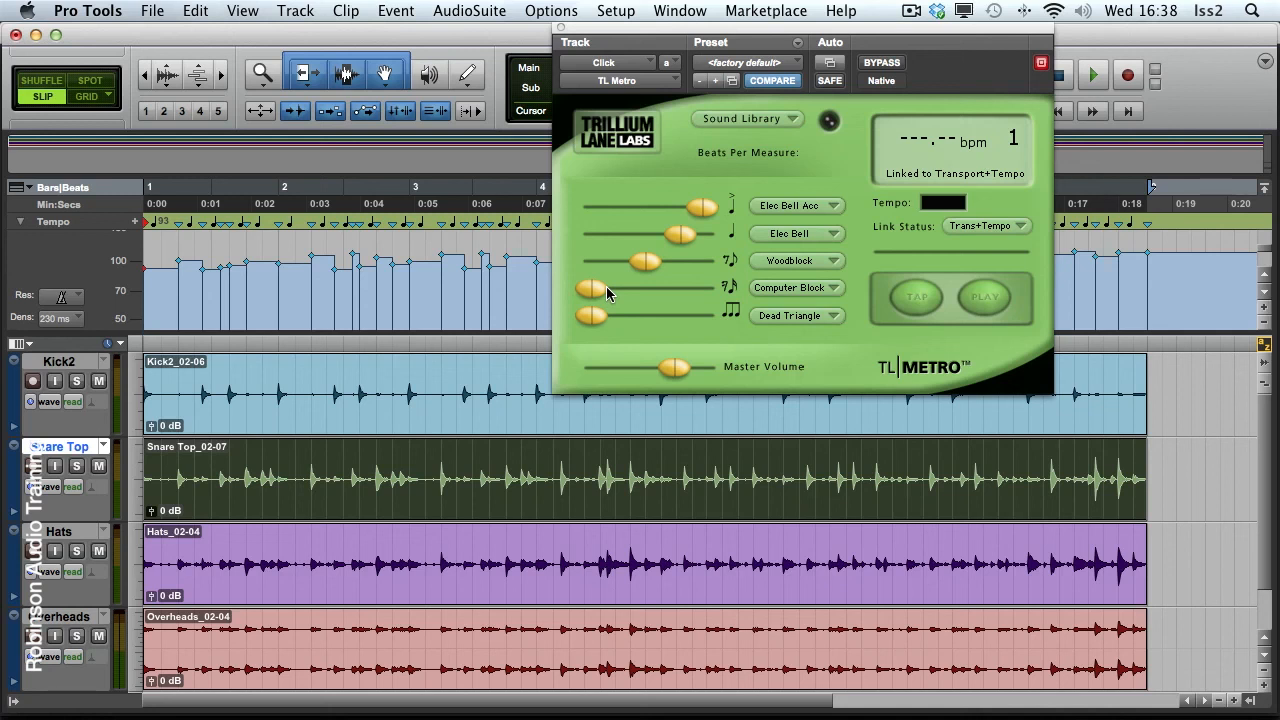
key("space")
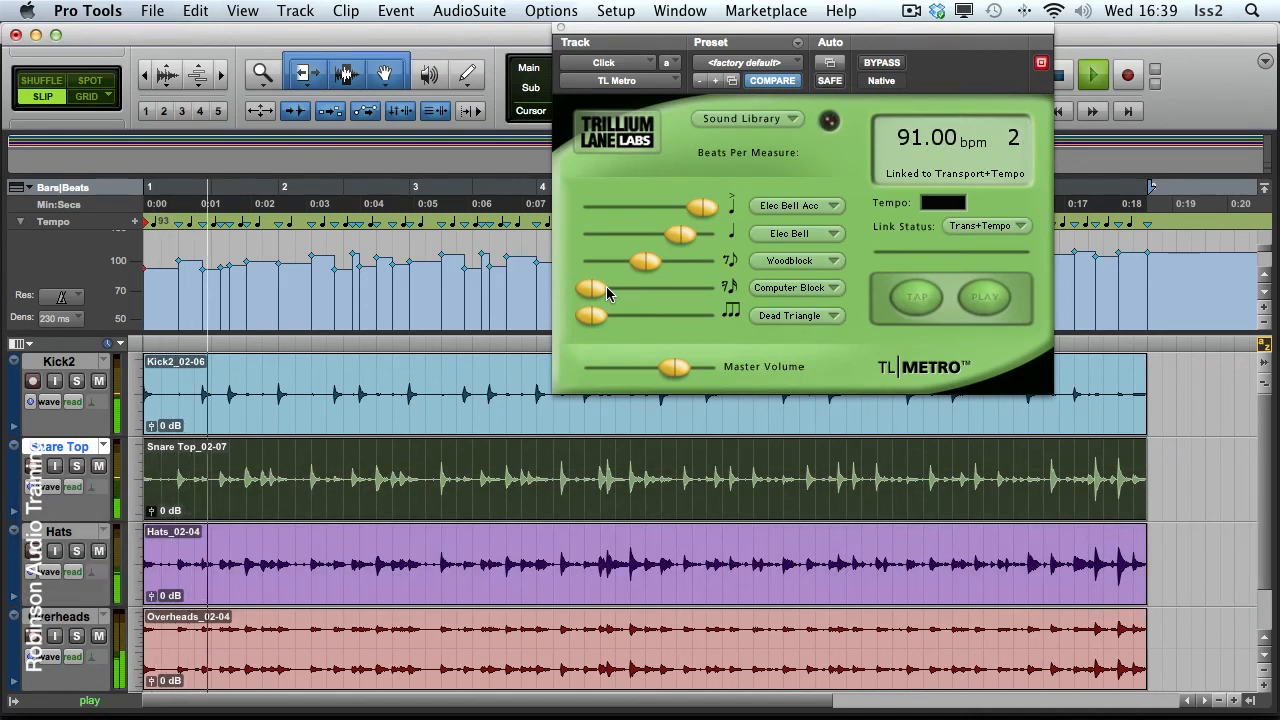
left_click_drag(641, 256, 649, 285)
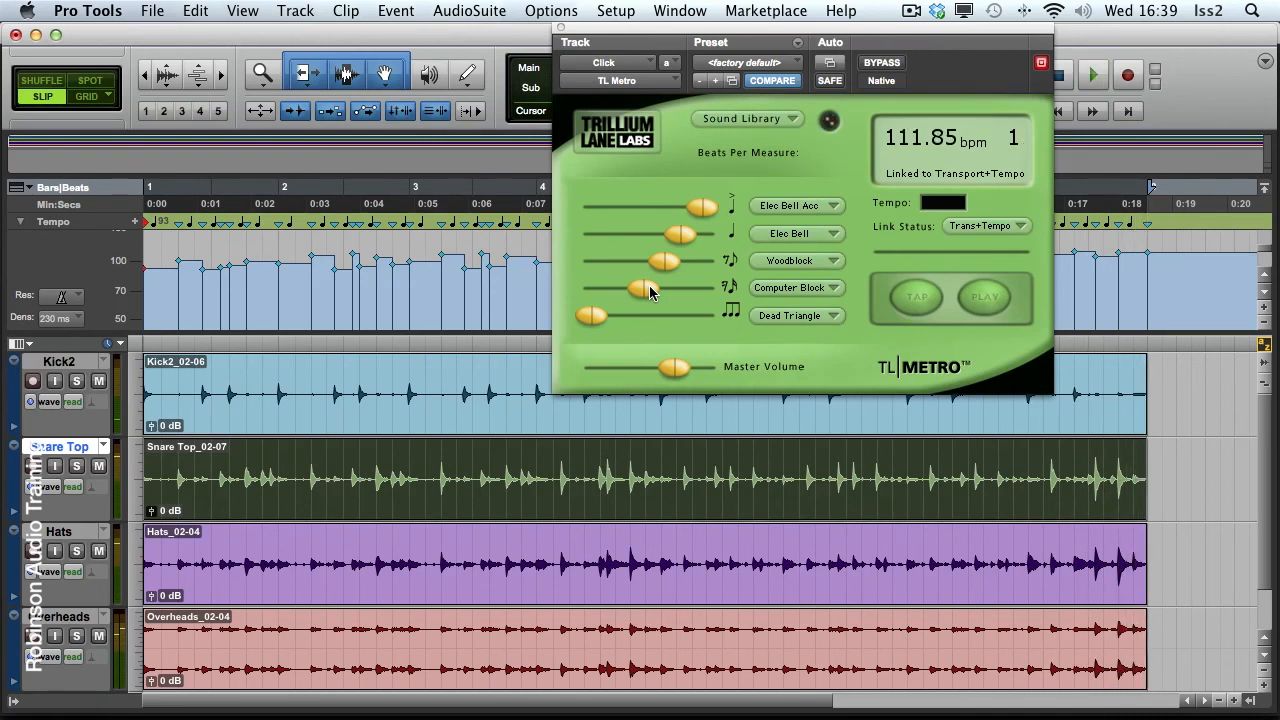
left_click(561, 28)
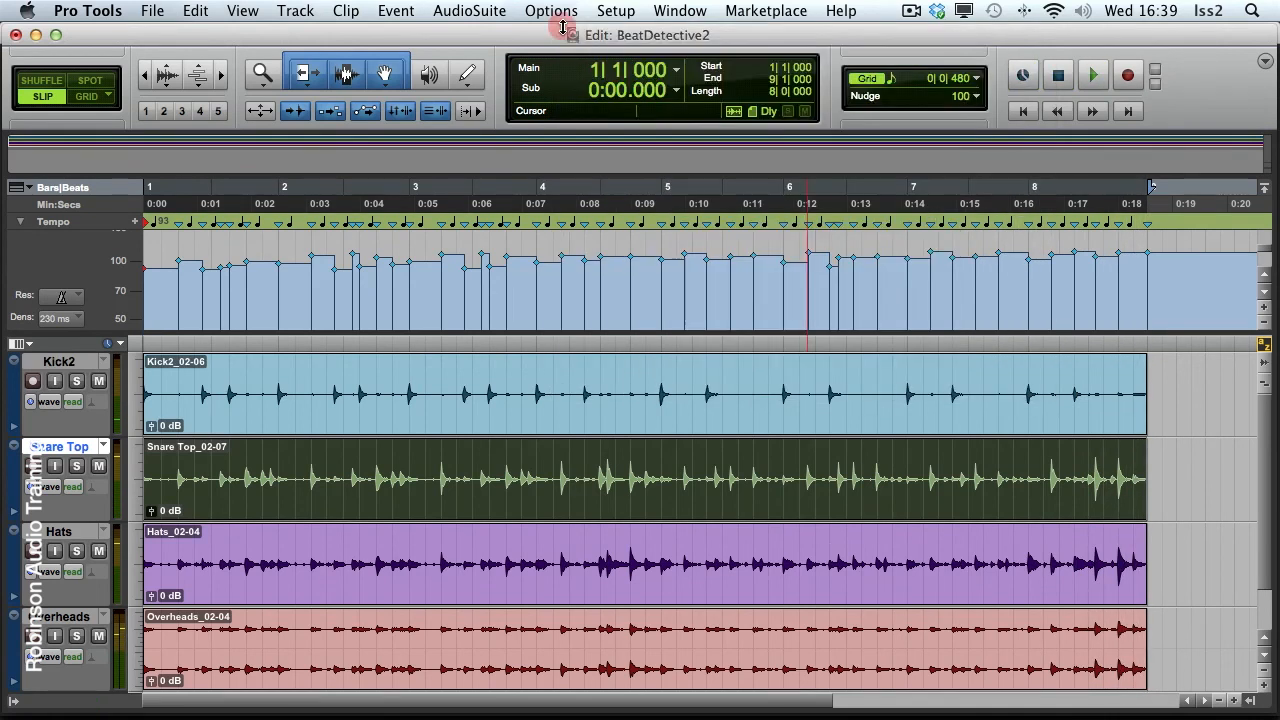